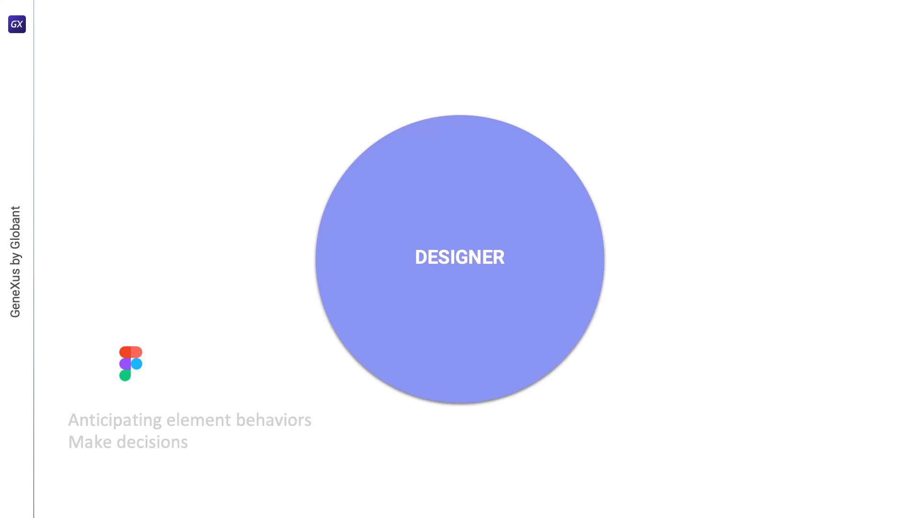
Try widening the Attractions frame to a width of about 1658, and undo the resize.
click(39, 153)
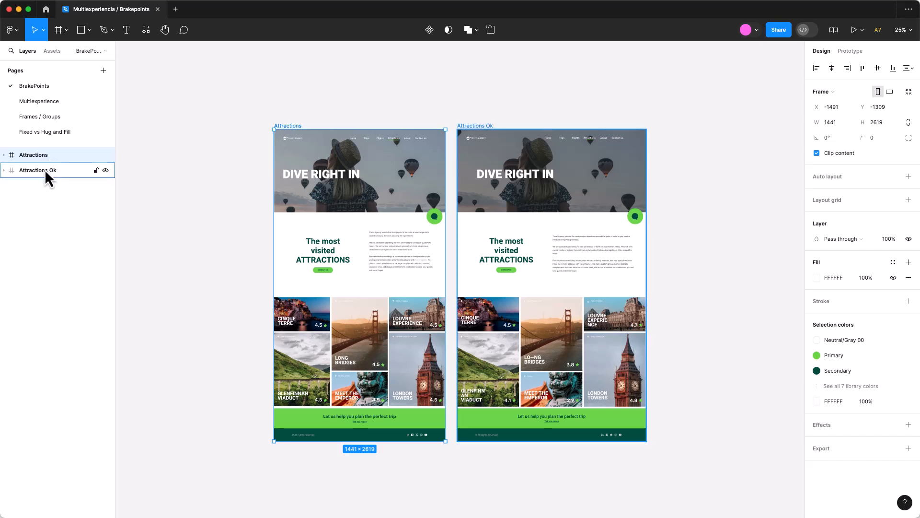
click(44, 169)
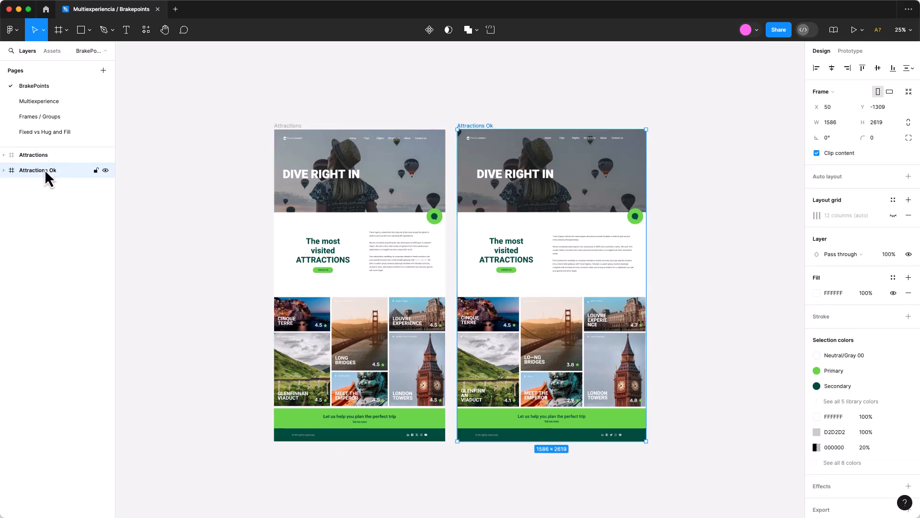
click(48, 158)
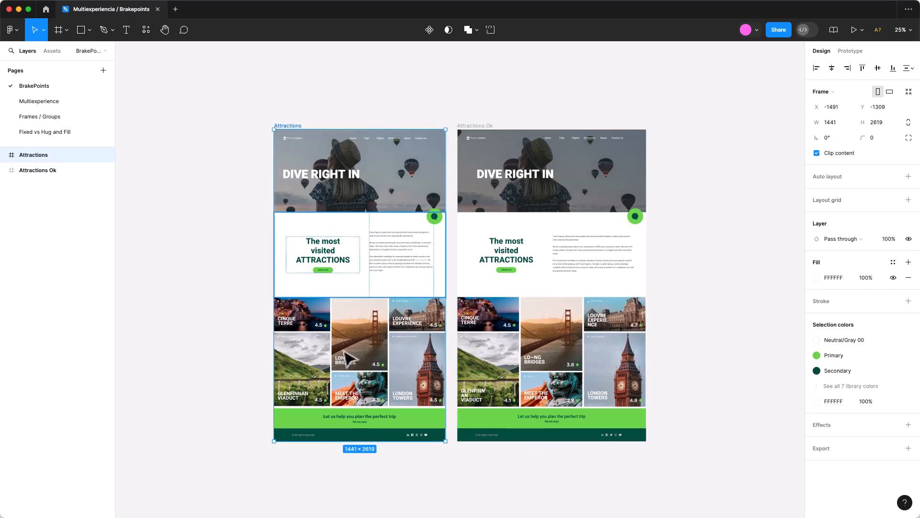
drag(276, 258, 248, 253)
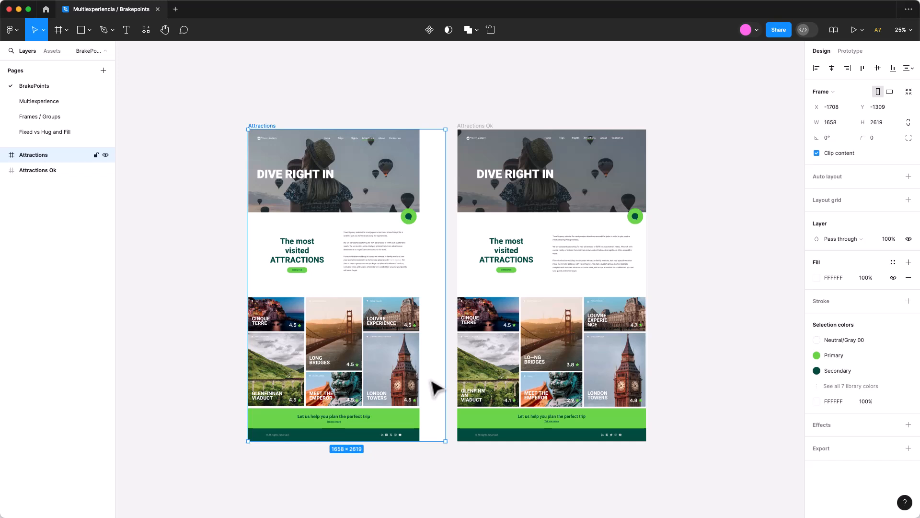
key(super+z)
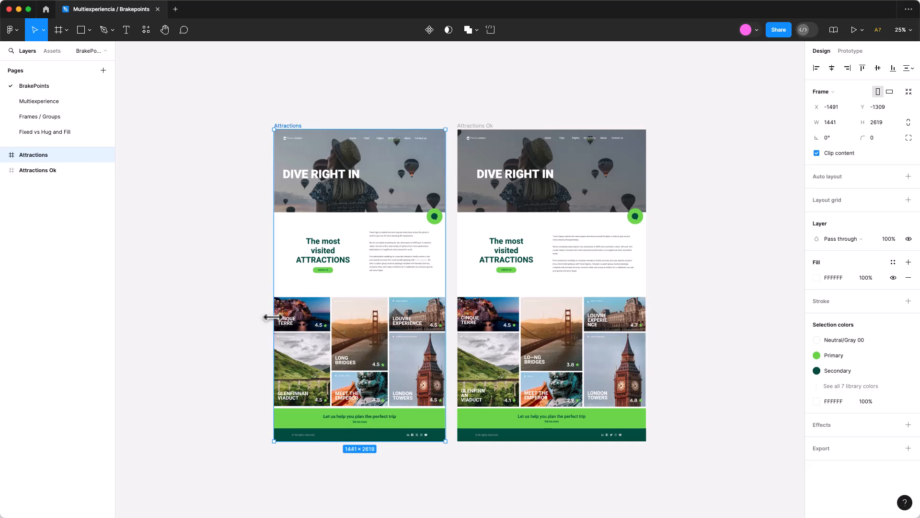
Try narrowing the Attractions frame to a width of about 1172, inspect its content near the edge, and undo the resize.
drag(274, 318, 306, 320)
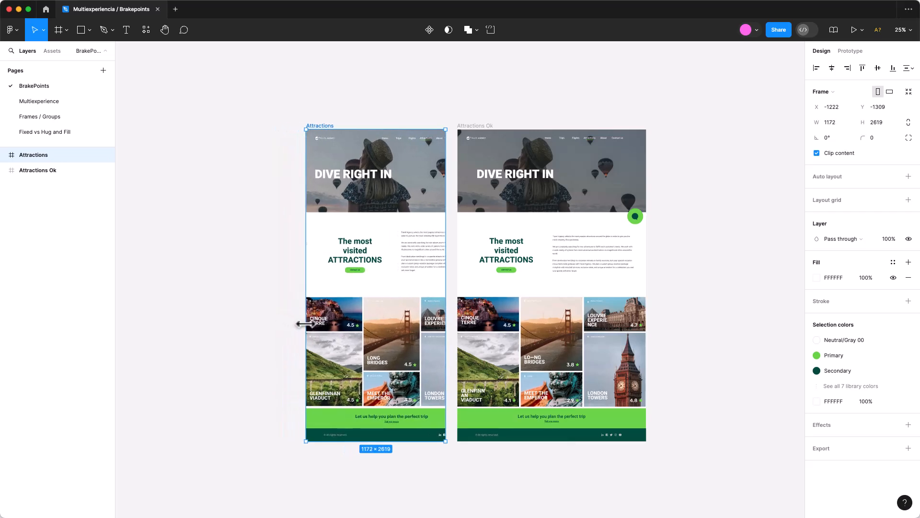
scroll(449, 256, up, 10)
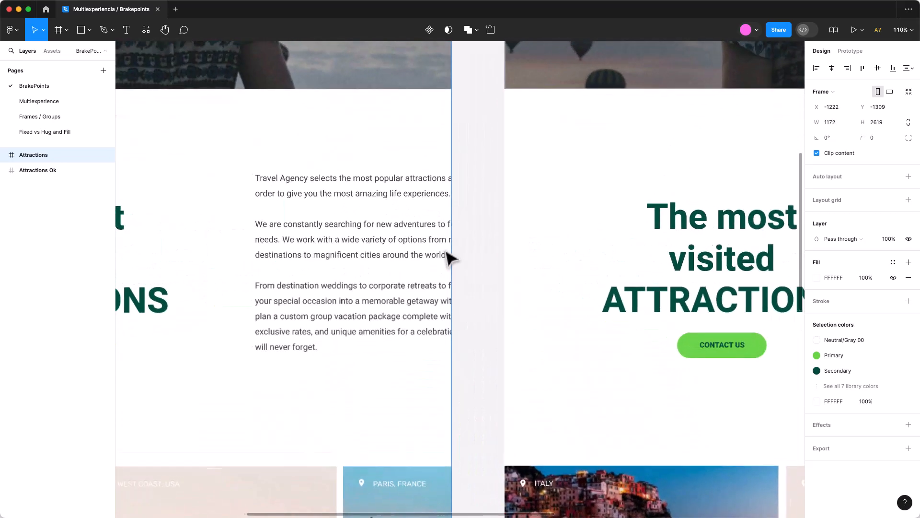
scroll(449, 255, down, 10)
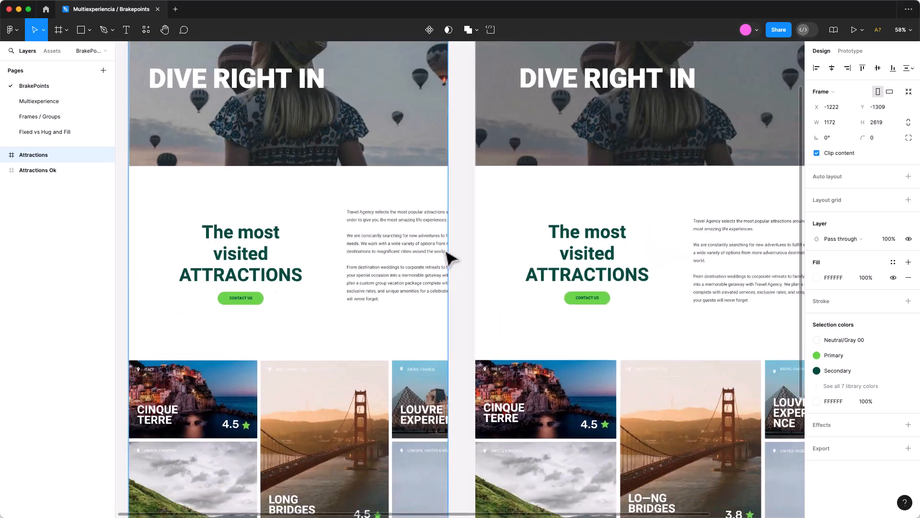
key(ctrl+z)
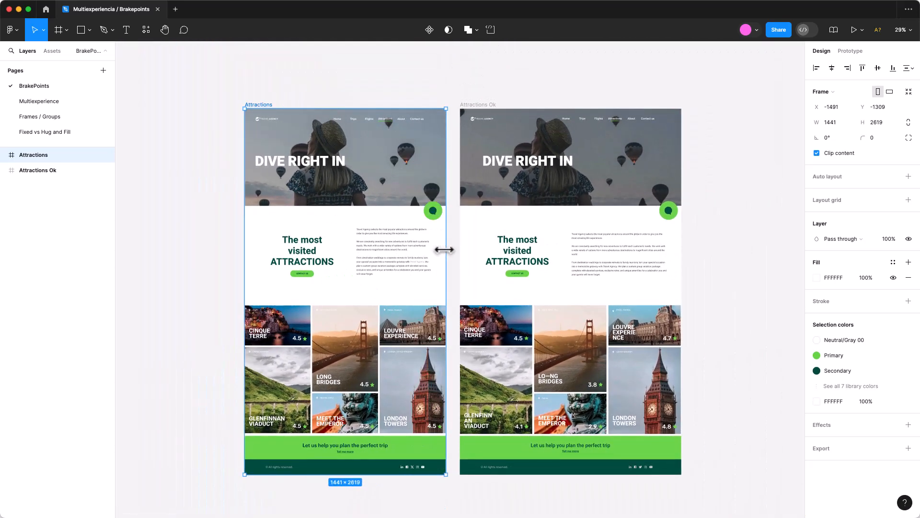
Try widening the Attractions Ok frame to a width of about 1687, and undo the resize.
click(494, 112)
scroll(559, 160, right, 5)
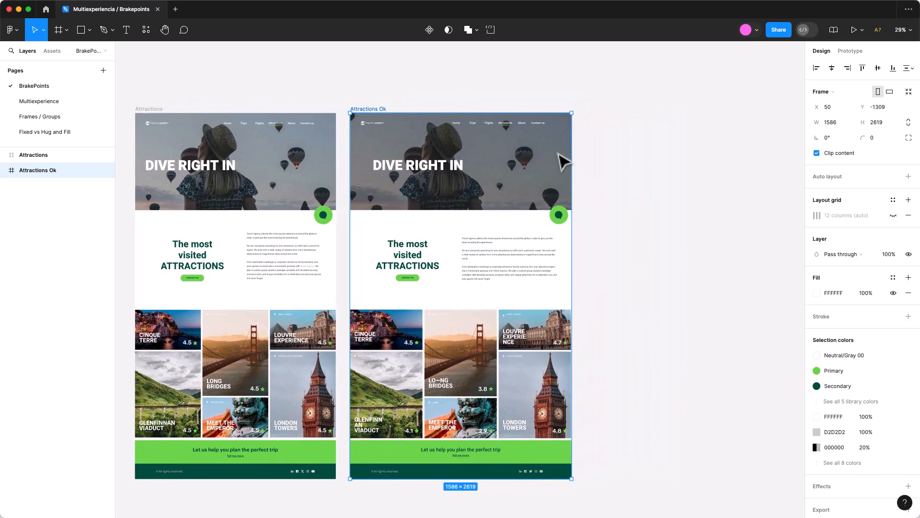
mouse_move(573, 187)
mouse_down()
mouse_move(618, 189)
mouse_move(556, 194)
mouse_move(586, 192)
mouse_up()
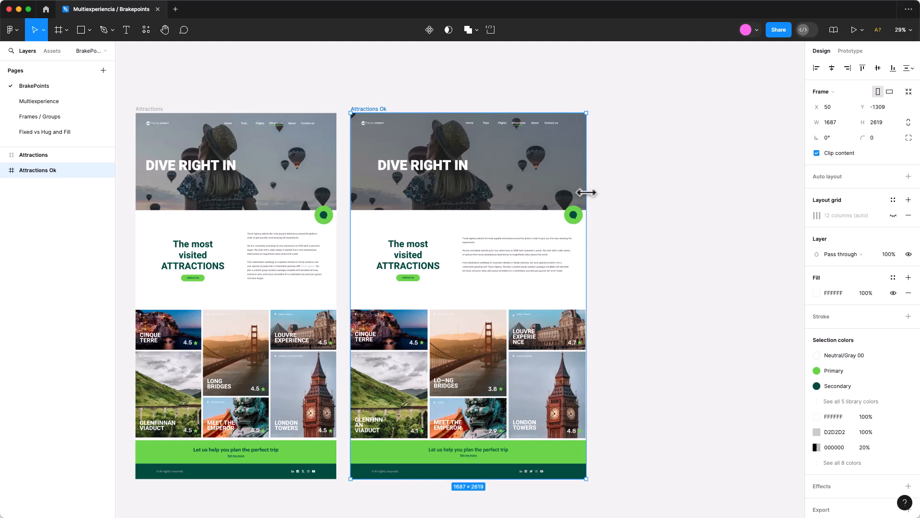
key(super+z)
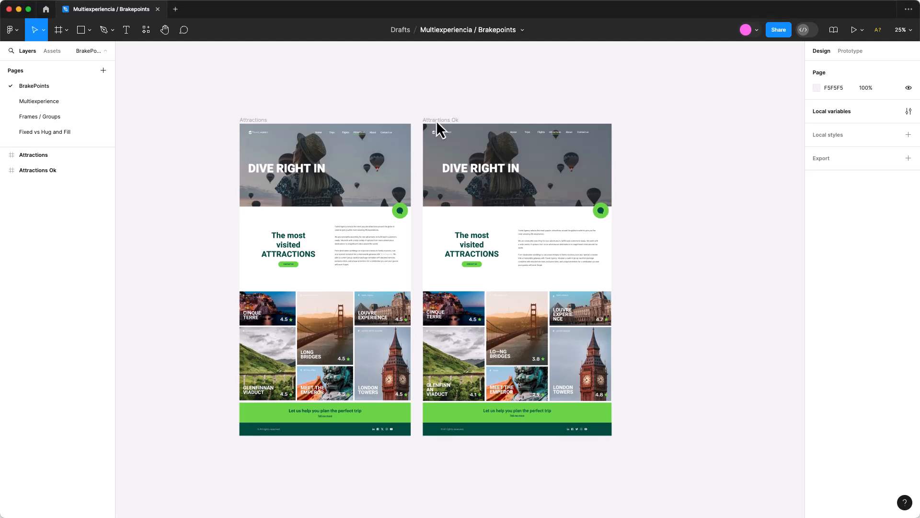
Try narrowing the Attractions Ok frame to a width of about 350, and undo the resize.
click(438, 124)
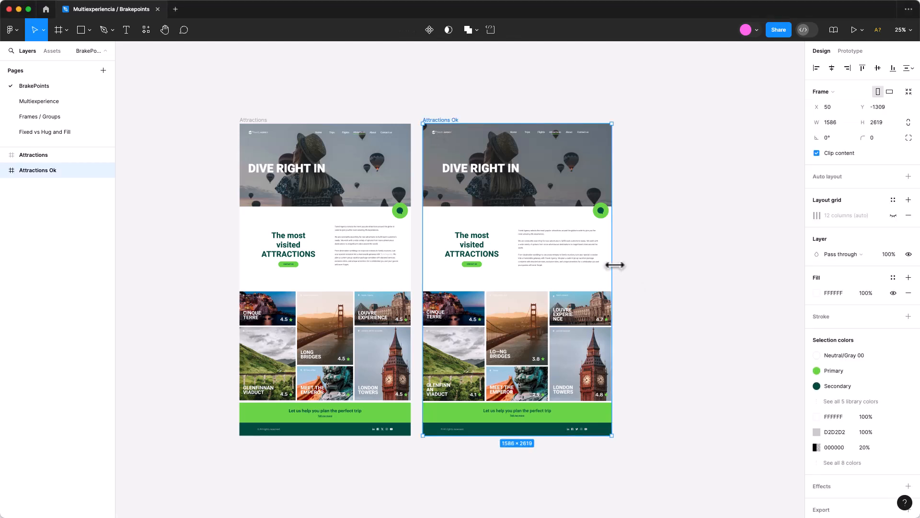
drag(591, 261, 465, 261)
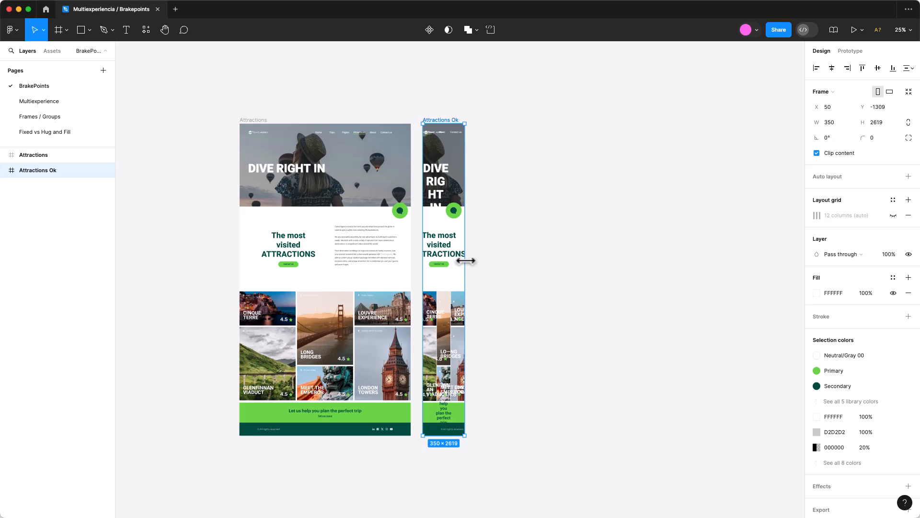
key(super+z)
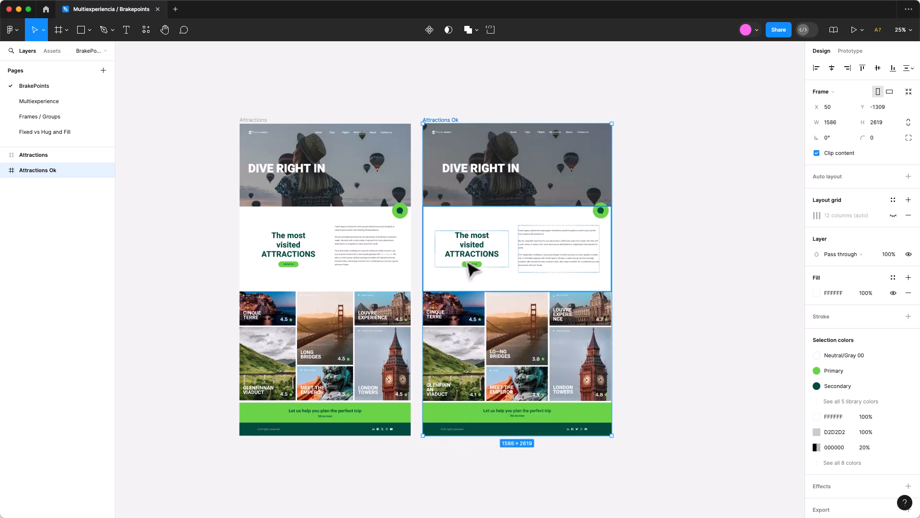
Open the Multiexperience page and inspect its Attraction - Tablet and Attractions - Phone frames.
click(44, 101)
click(266, 79)
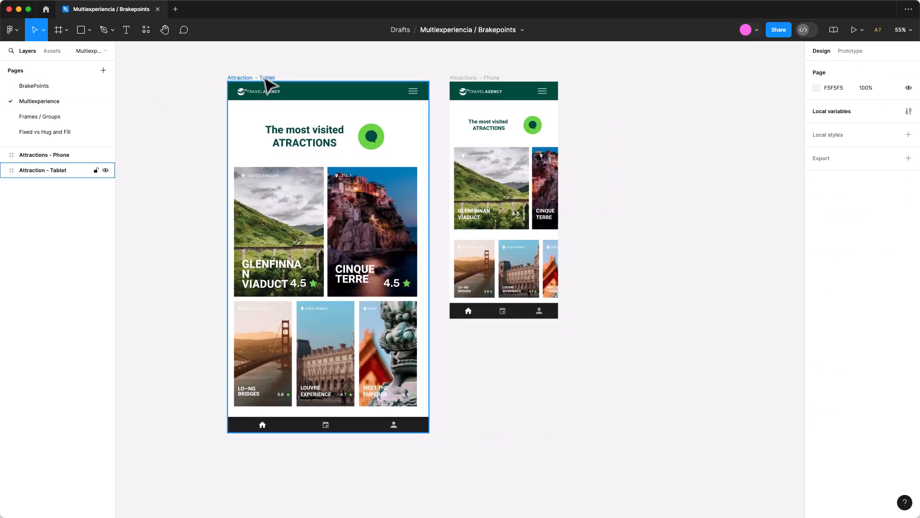
click(266, 82)
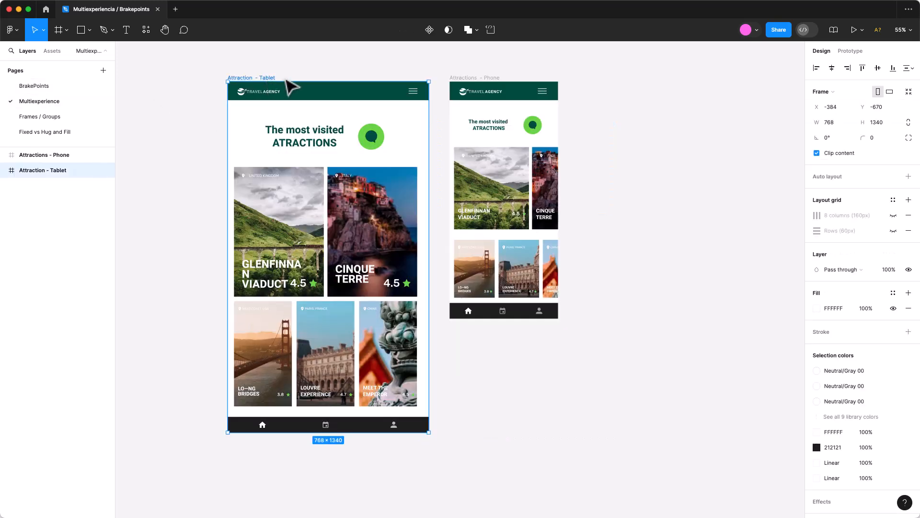
click(471, 91)
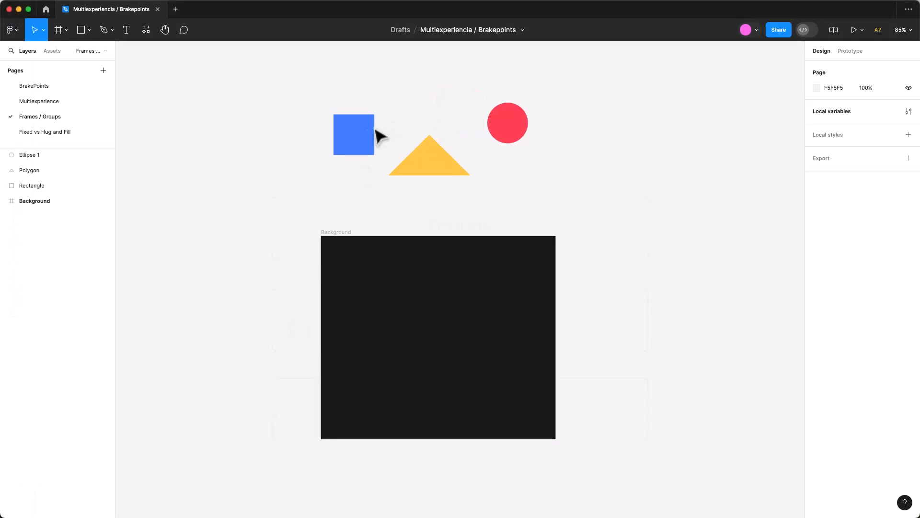
Group the blue rectangle, yellow triangle and red circle on the Frames / Groups page, and shift the group to about X -301, Y -574.
click(365, 139)
click(429, 161)
click(507, 130)
drag(288, 93, 572, 179)
right_click(508, 130)
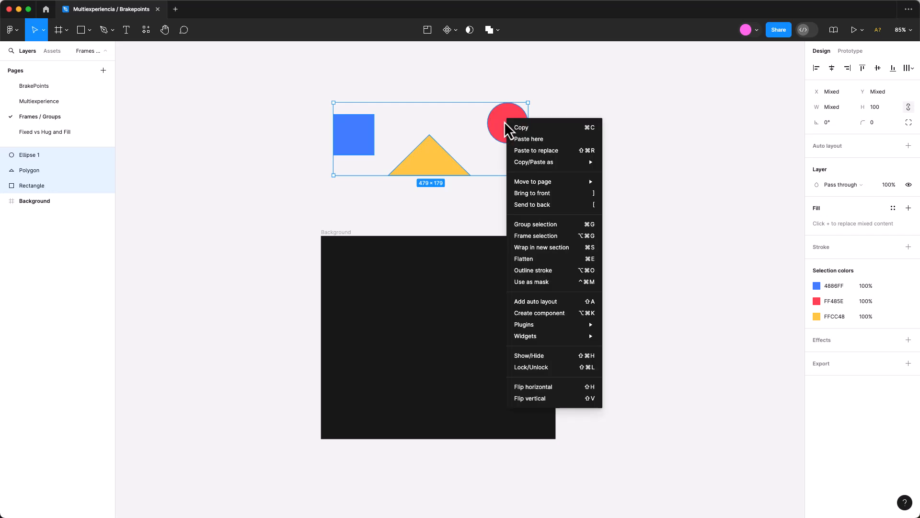
click(526, 224)
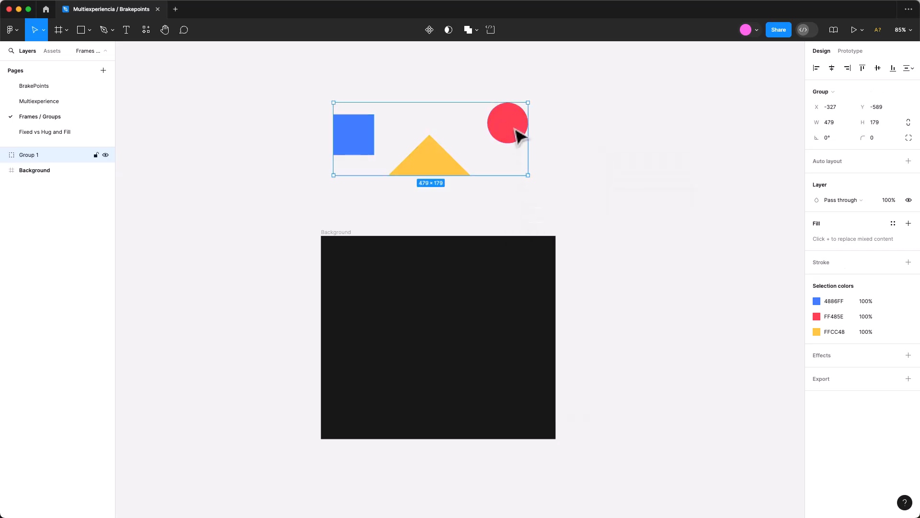
mouse_move(520, 136)
mouse_down()
mouse_move(456, 129)
mouse_move(449, 138)
mouse_move(529, 140)
mouse_up()
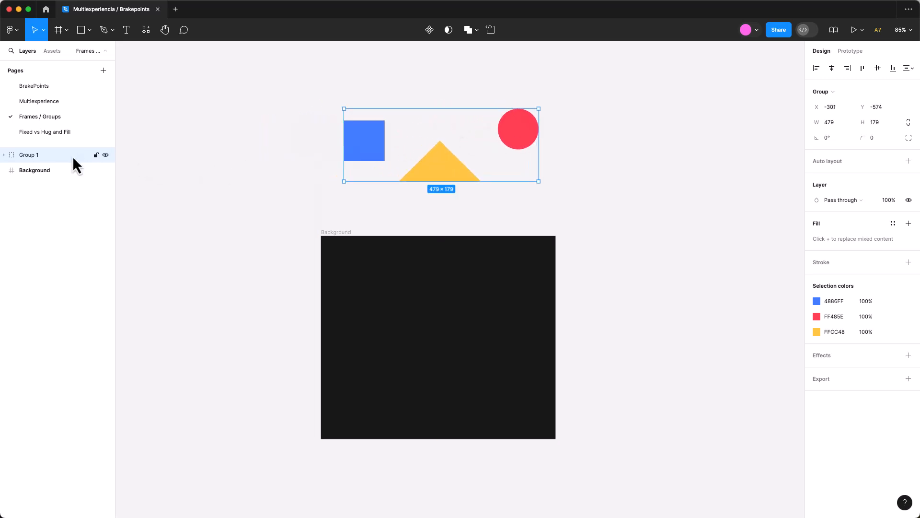
Expand the group's layers and inspect the properties of the individual shapes inside it.
click(4, 156)
click(4, 156)
double_click(515, 149)
click(438, 177)
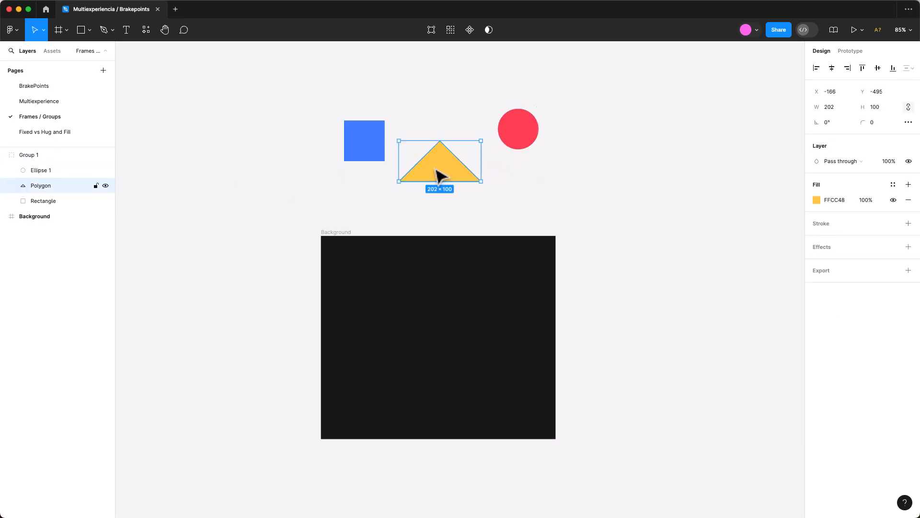
click(383, 152)
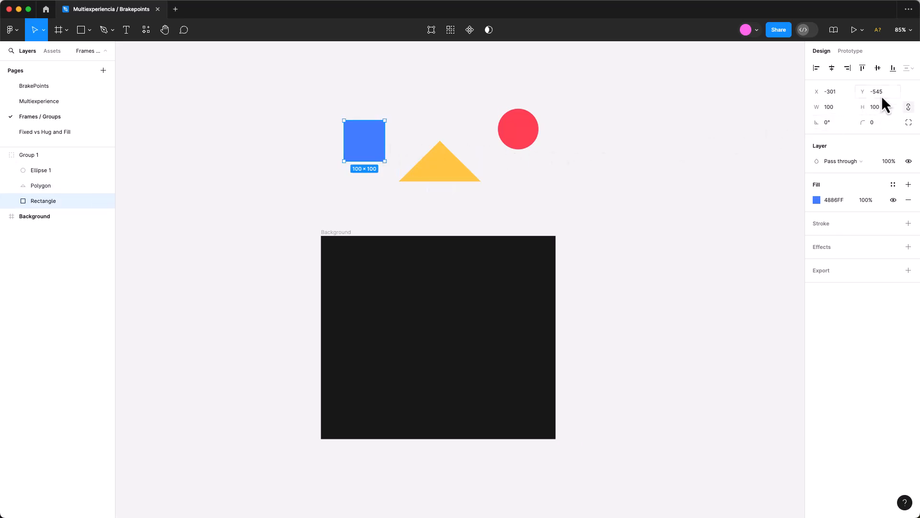
Ungroup the three shapes, wrap them in a frame instead, and position it at about X -308, Y -576.
key(super+shift+g)
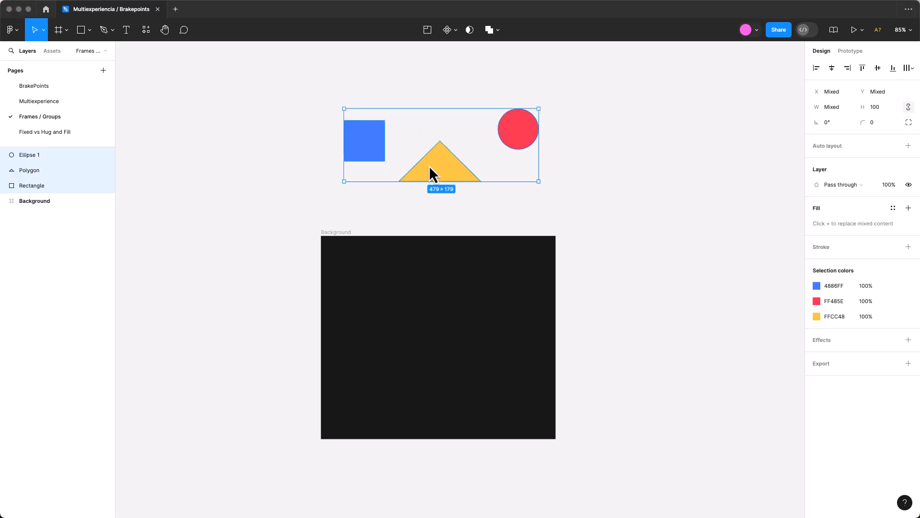
right_click(430, 165)
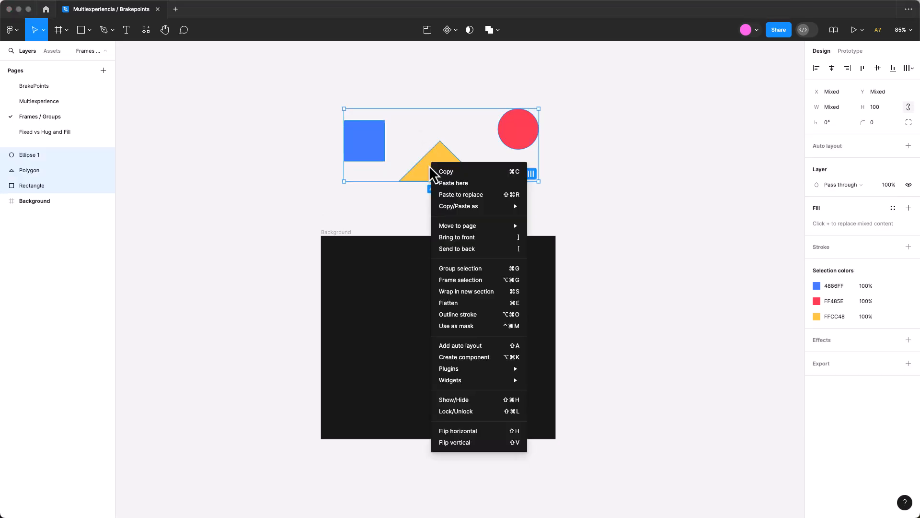
click(458, 281)
mouse_move(525, 139)
mouse_down()
mouse_move(485, 136)
mouse_move(520, 139)
mouse_up()
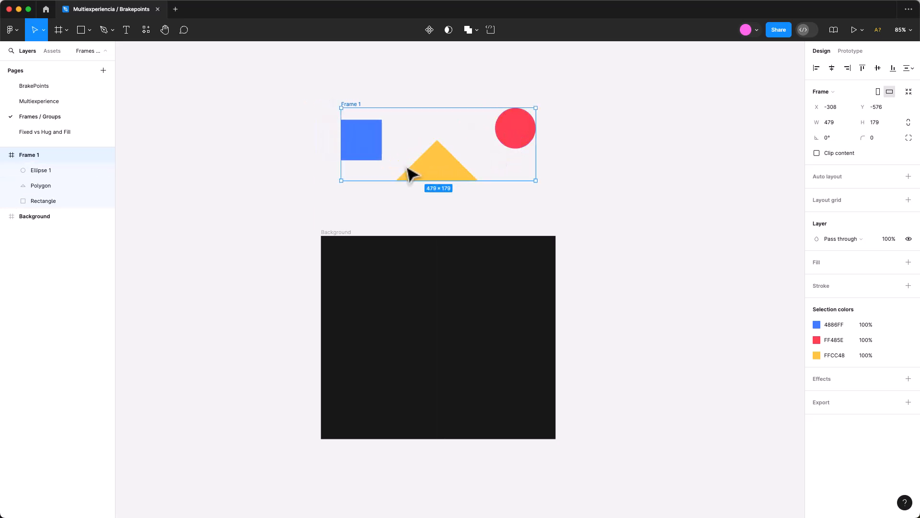
click(4, 154)
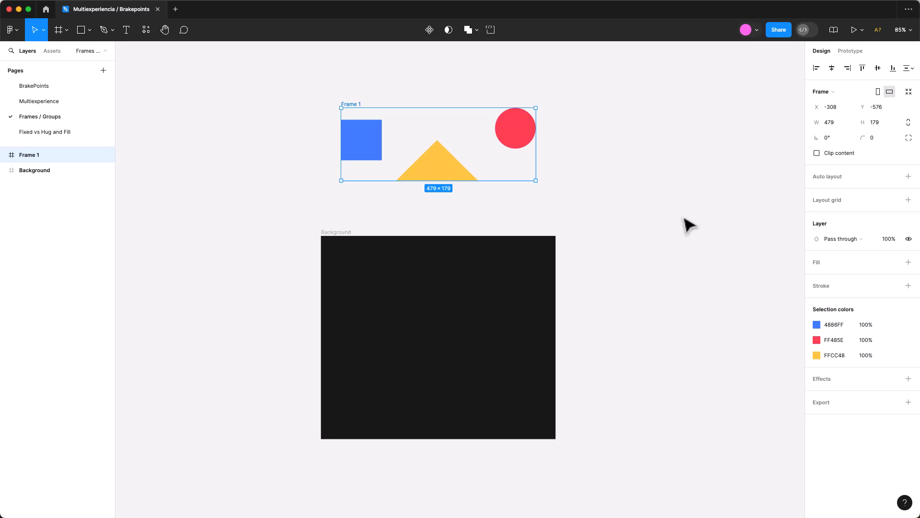
Style the frame around the shapes with a FFFFFF fill, a 000000 inside stroke and a corner radius of 40.
click(908, 262)
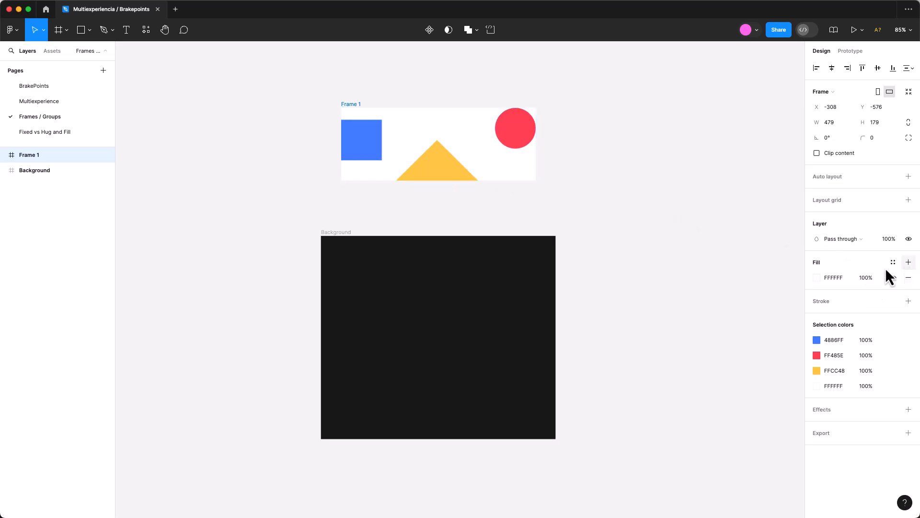
click(908, 301)
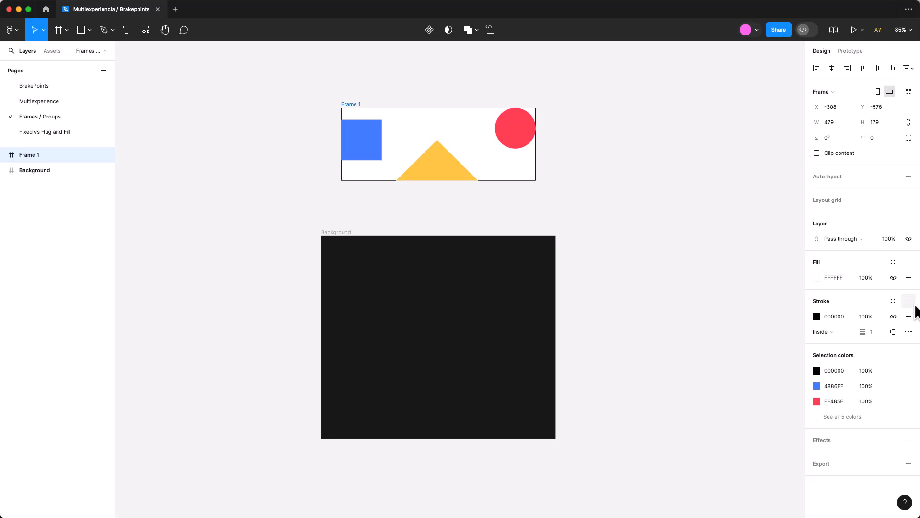
click(872, 138)
text(40)
key(Return)
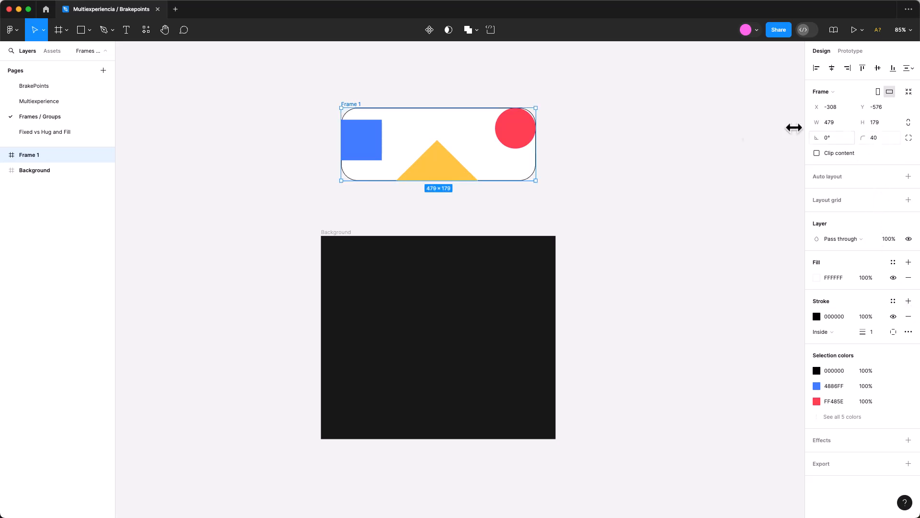
Examine the position and constraint settings of the circle, triangle and rectangle inside the frame.
click(523, 140)
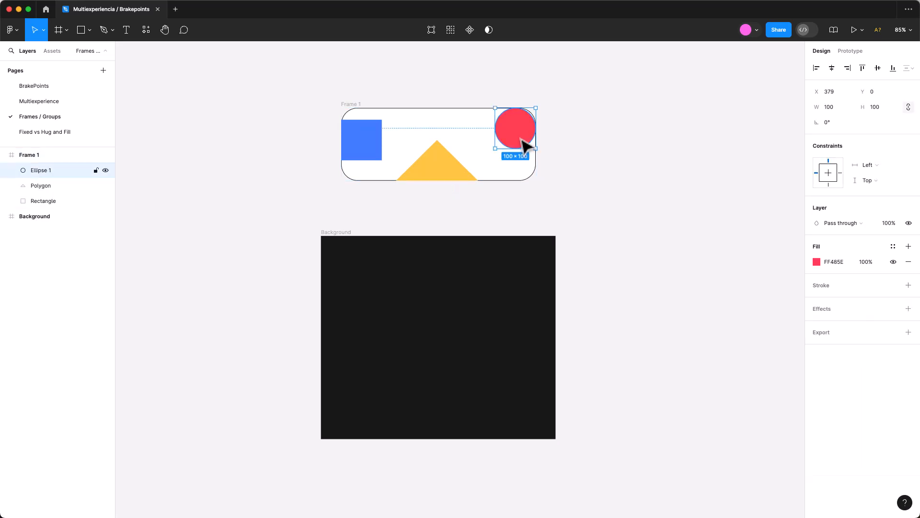
click(431, 170)
click(365, 145)
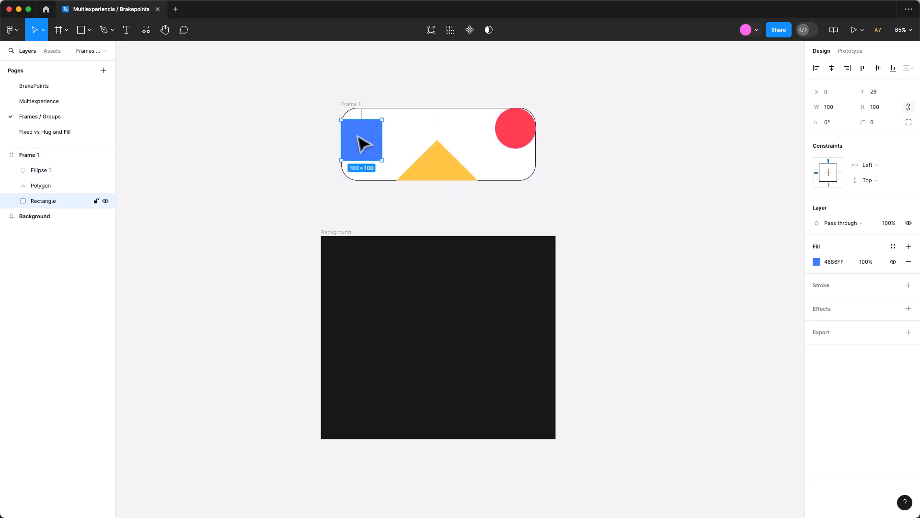
click(523, 139)
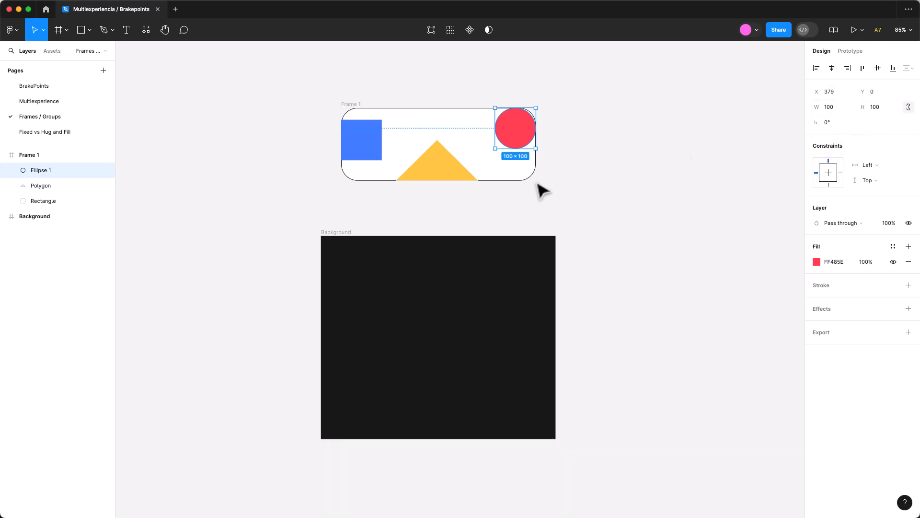
click(443, 163)
click(379, 143)
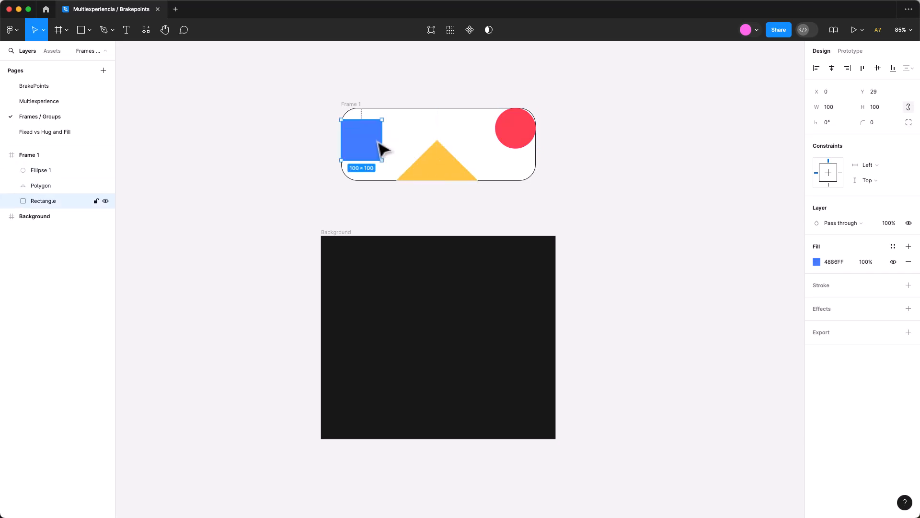
click(521, 144)
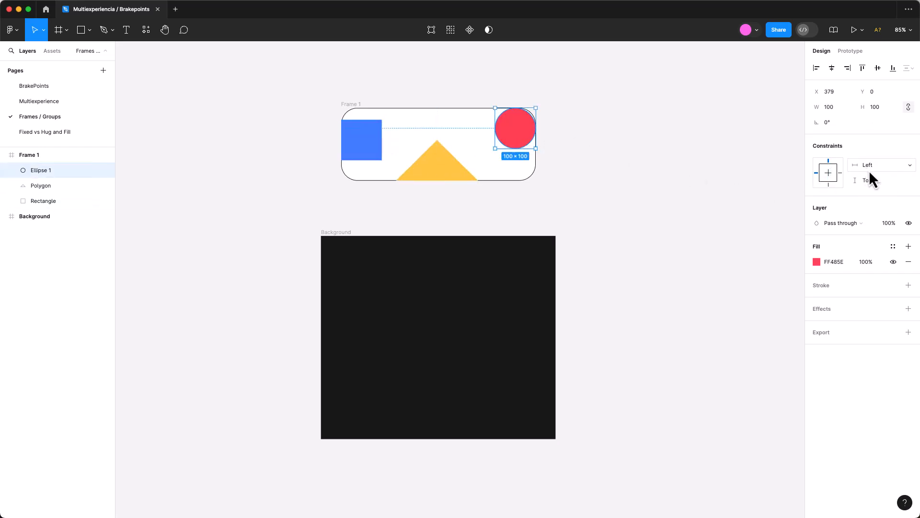
Try widening the frame around the shapes to about 801 and undo the resize.
key(Tab)
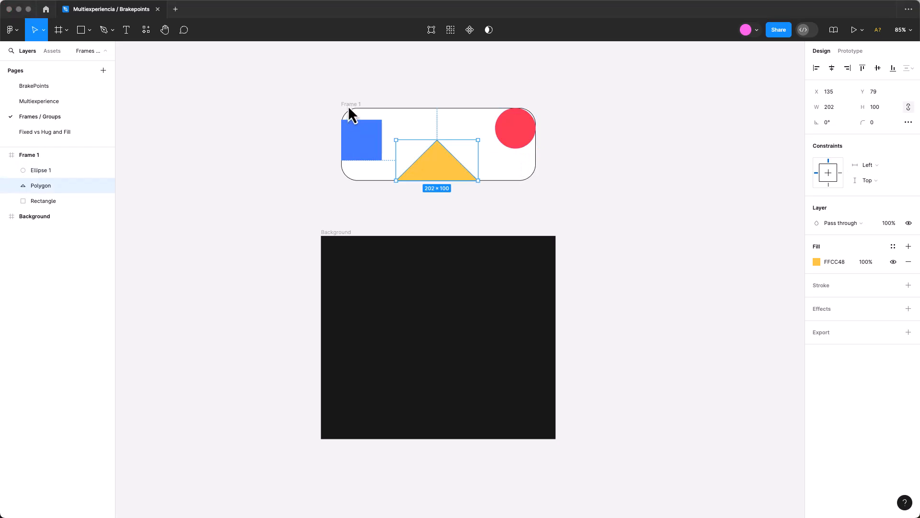
key(shift+Return)
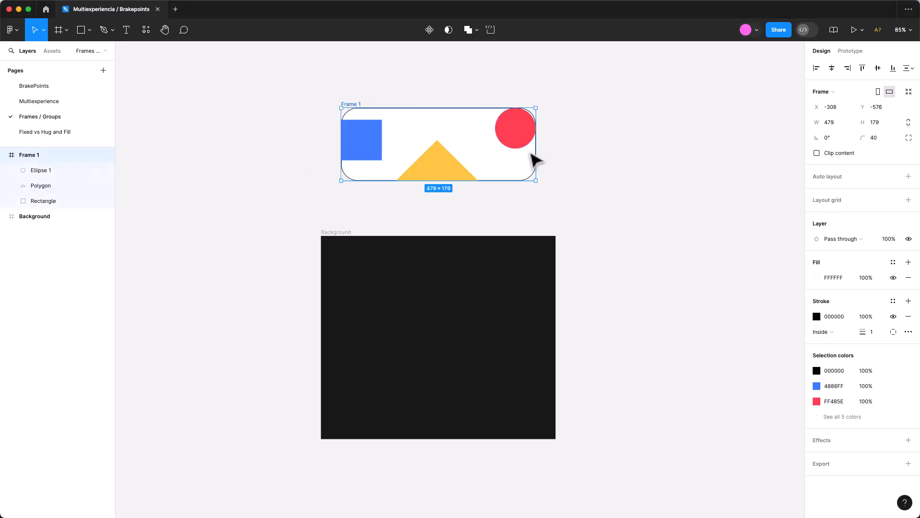
drag(537, 152, 667, 149)
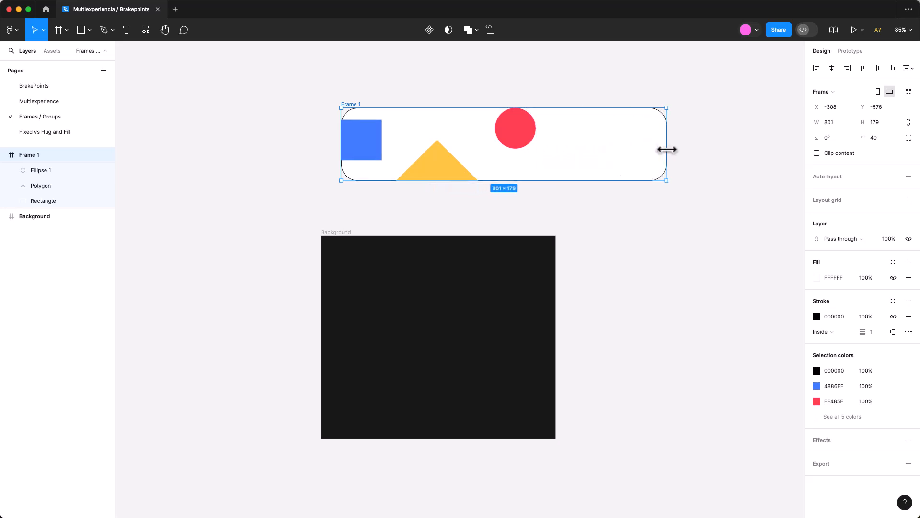
key(super+z)
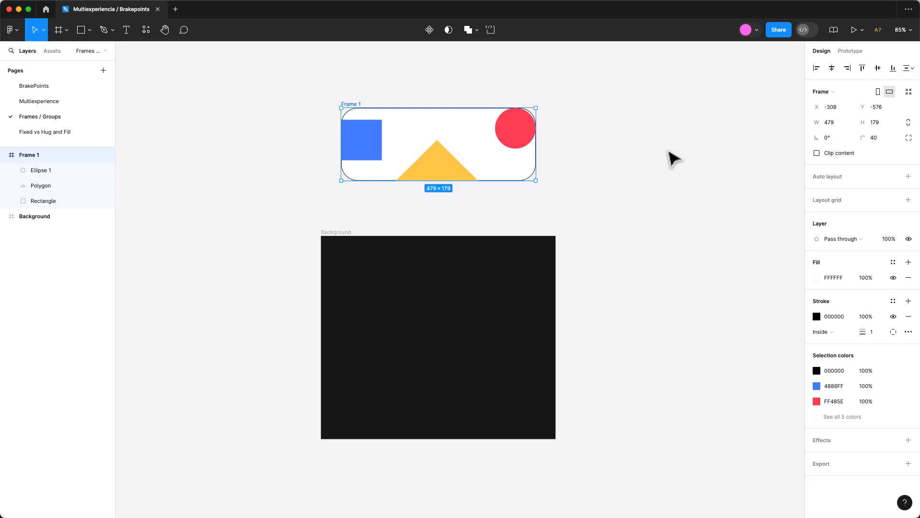
Set the red circle's horizontal constraint to Right and widen its parent frame.
click(535, 141)
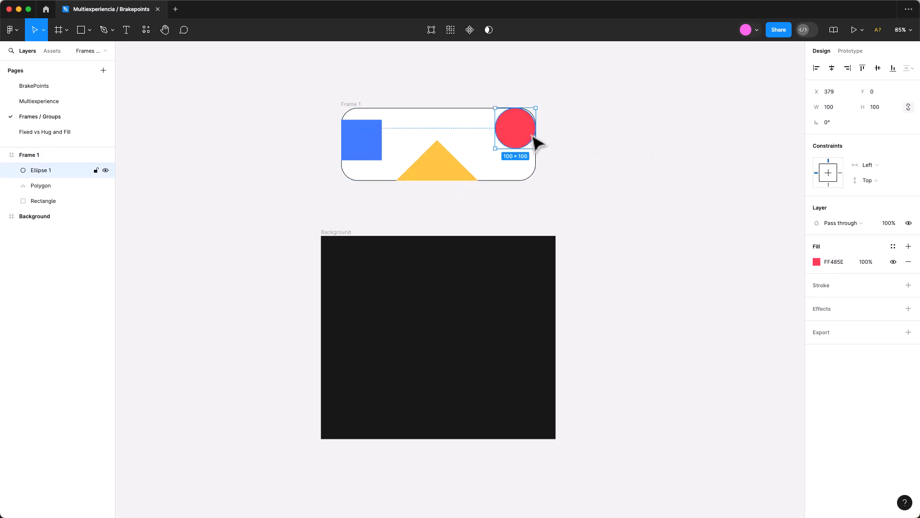
click(880, 163)
click(875, 179)
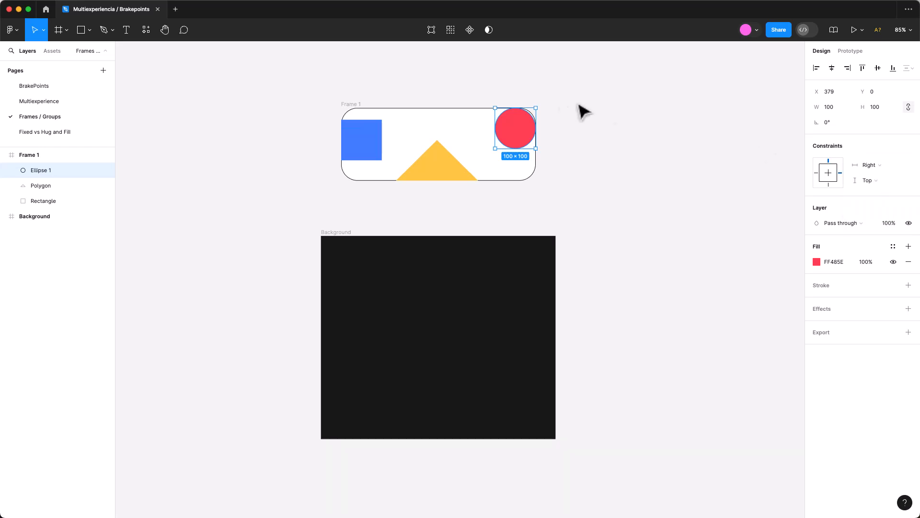
click(353, 105)
drag(538, 152, 631, 158)
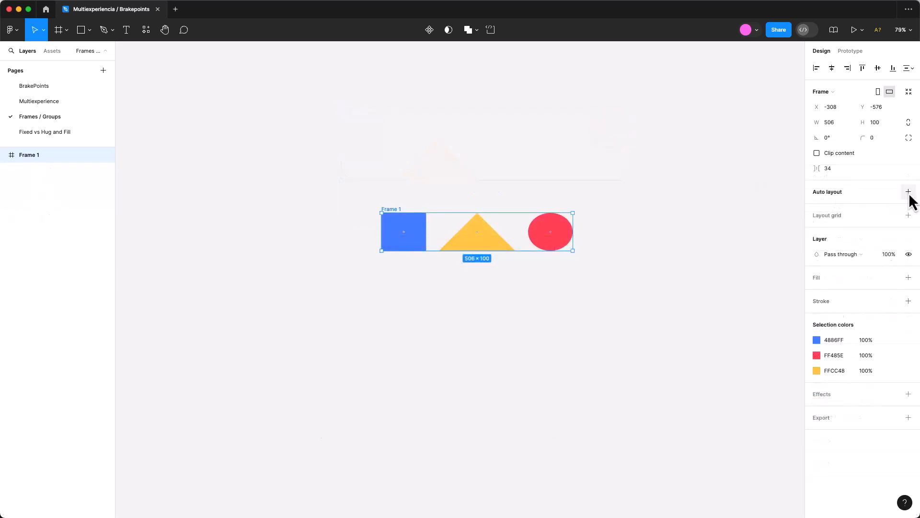
Add auto layout to the frame holding the three shapes and set its direction to vertical.
click(908, 191)
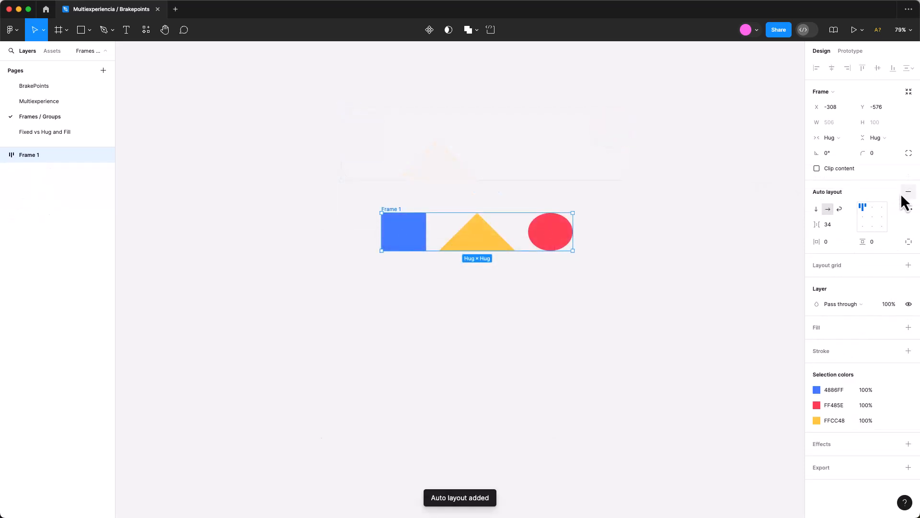
click(816, 208)
click(829, 209)
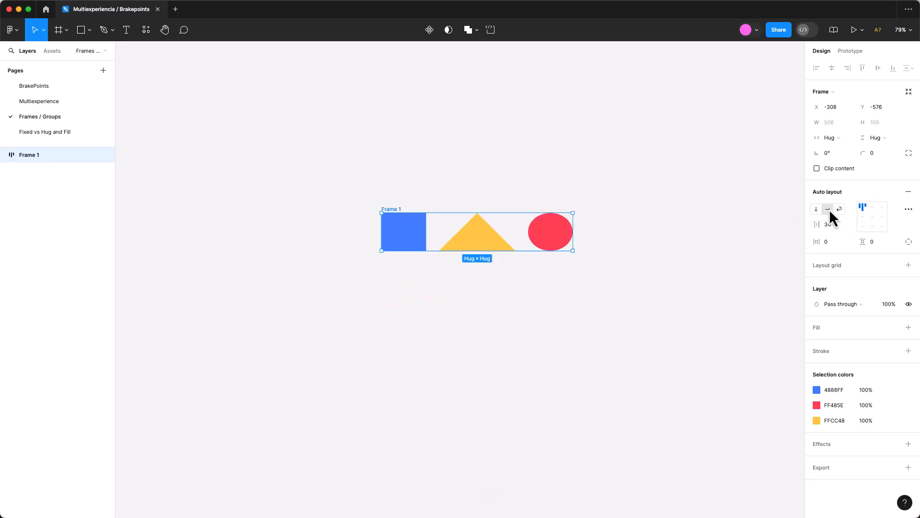
click(816, 210)
Set the vertical gap between the shapes to 70 and align them to the centre.
click(827, 225)
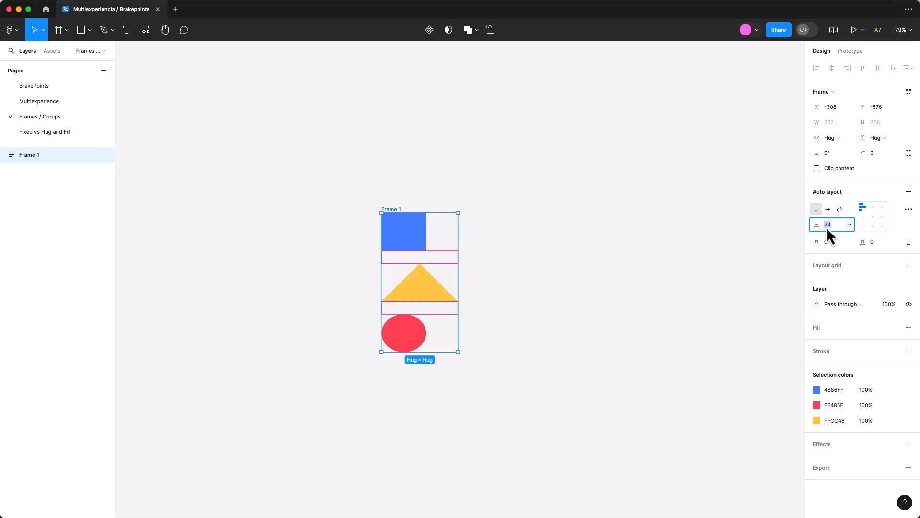
text(70)
key(Return)
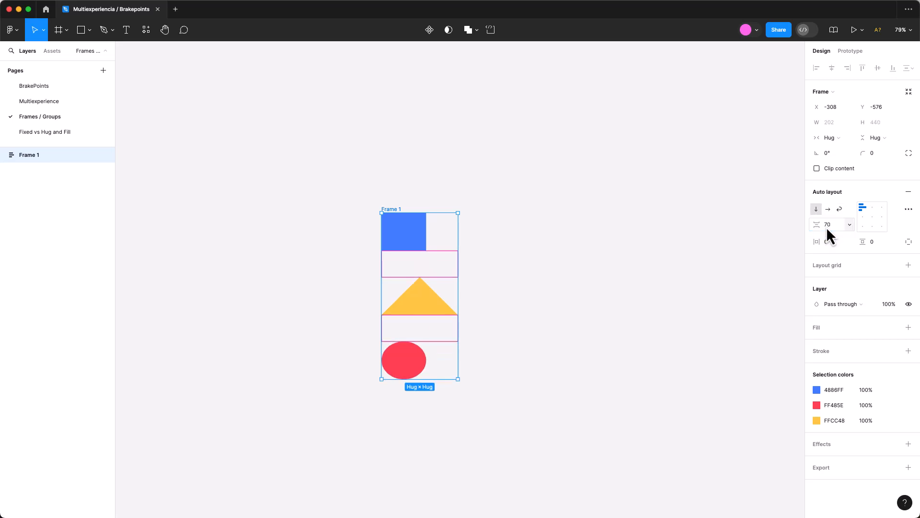
click(876, 217)
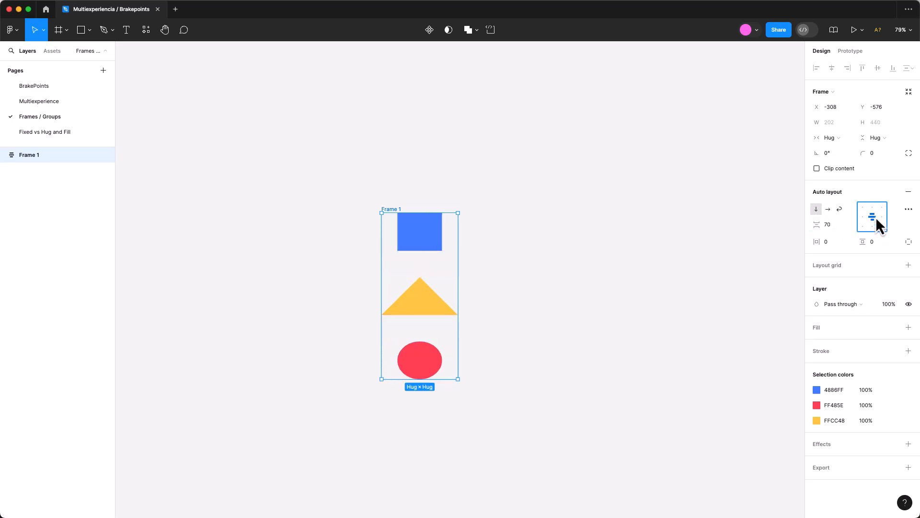
Set the auto layout frame's horizontal padding to 20 and its vertical padding to 7.
click(832, 240)
text(20)
click(878, 243)
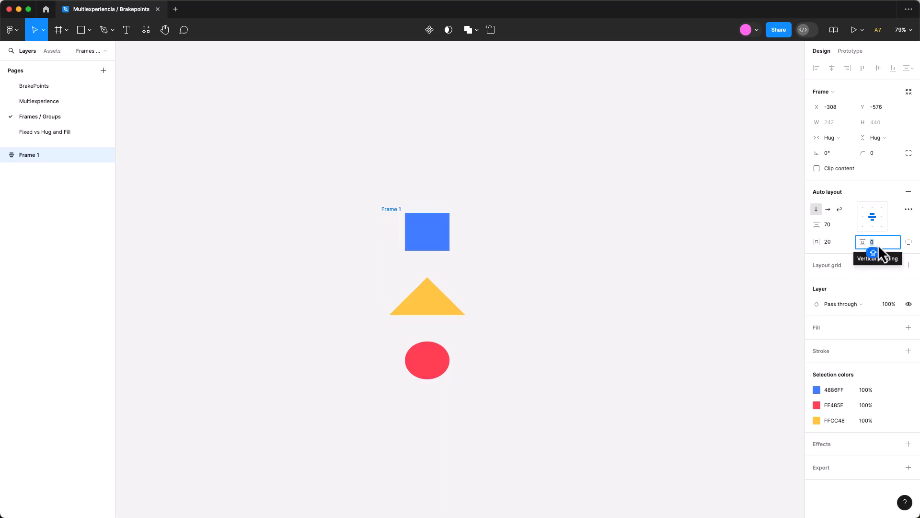
text(7)
key(Return)
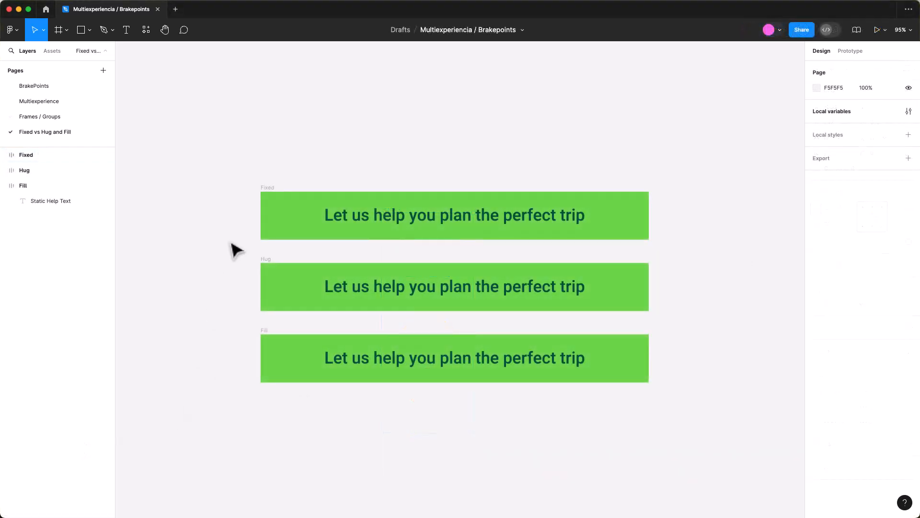
Compare the sizing settings of the Fixed frame and its text, keeping the frame's horizontal sizing at Fixed width.
click(274, 194)
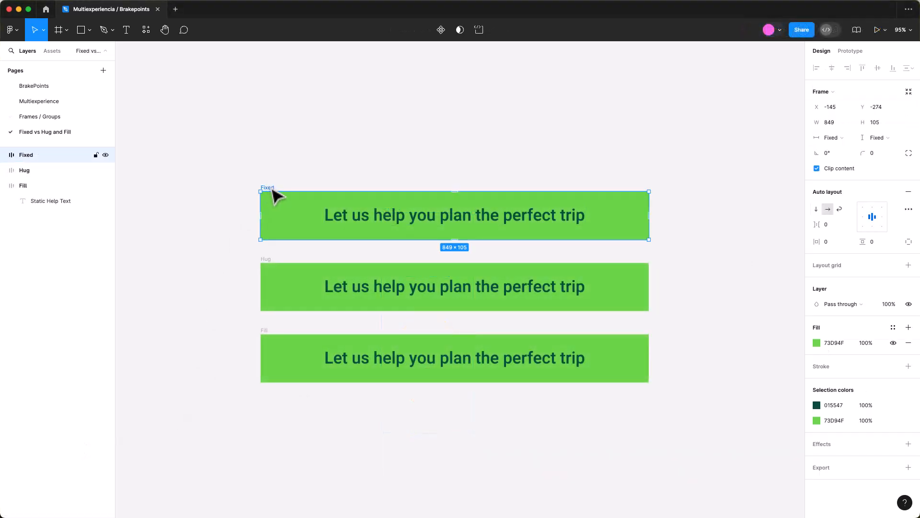
click(335, 223)
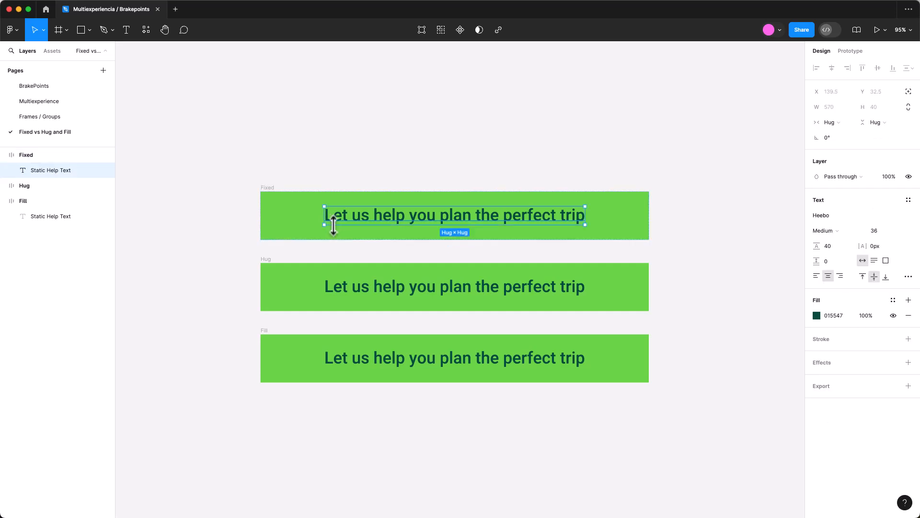
click(297, 221)
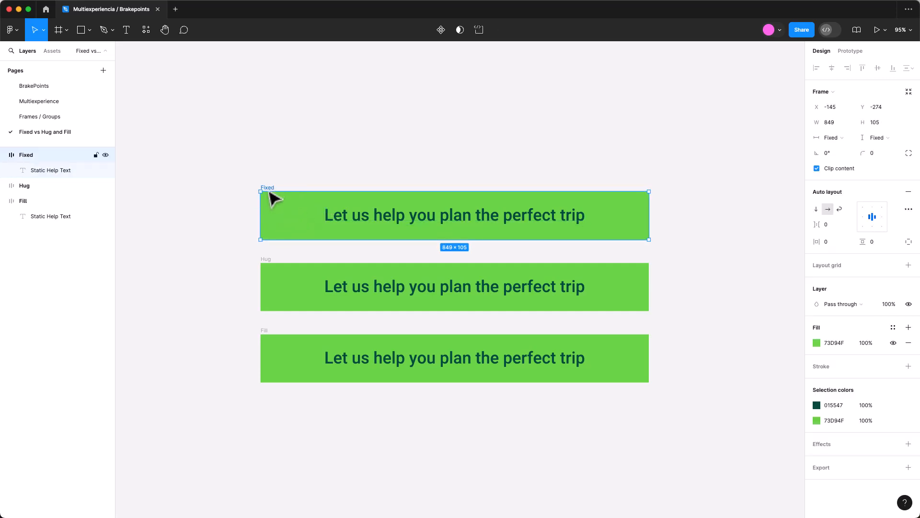
click(337, 223)
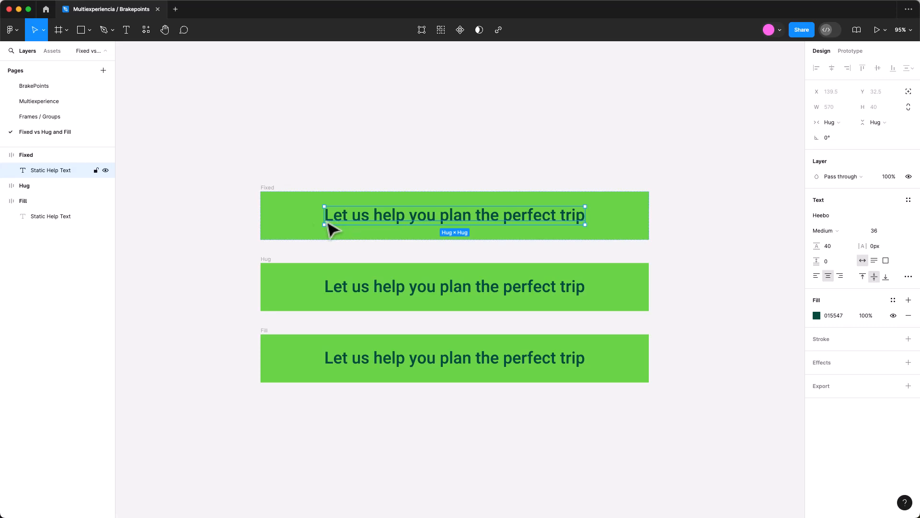
click(271, 194)
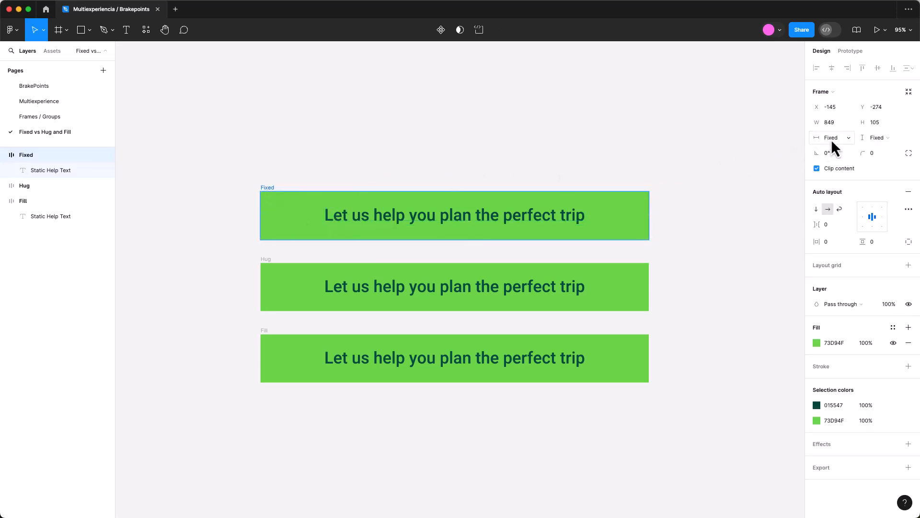
click(853, 137)
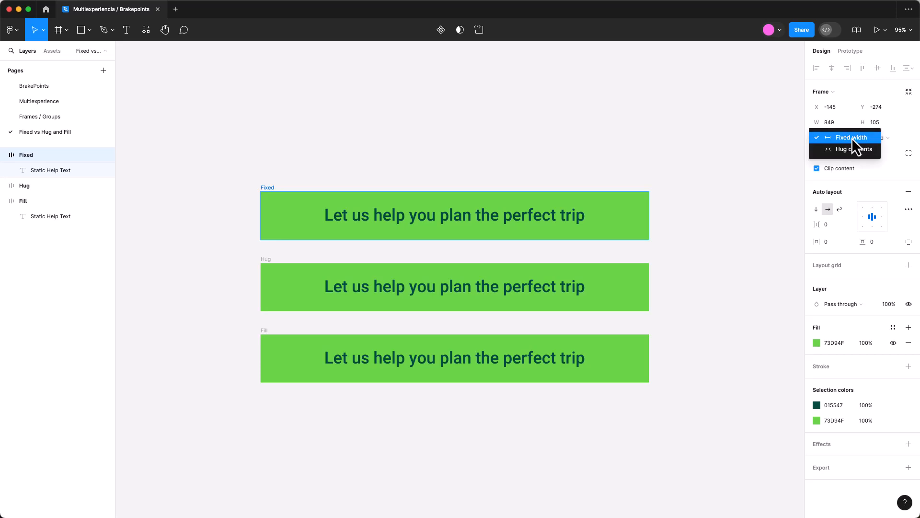
click(852, 137)
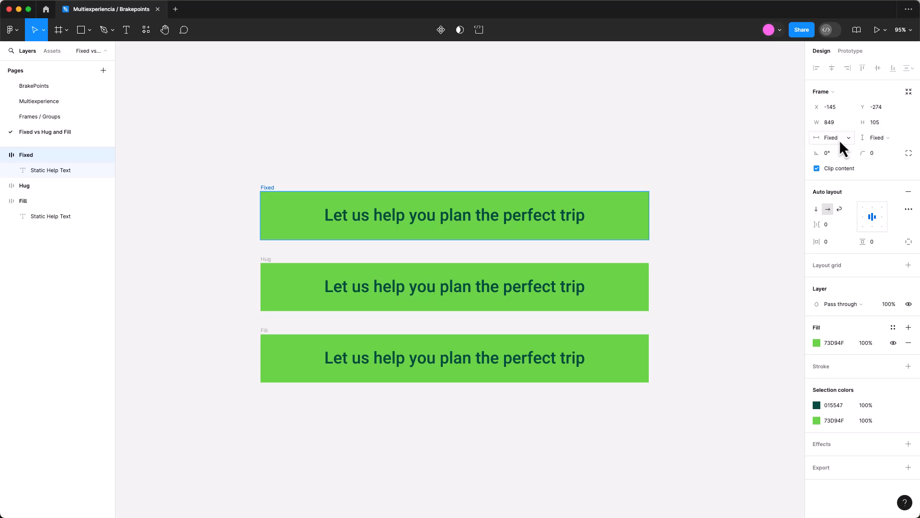
Set the horizontal sizing of the Hug frame to Hug contents.
click(269, 267)
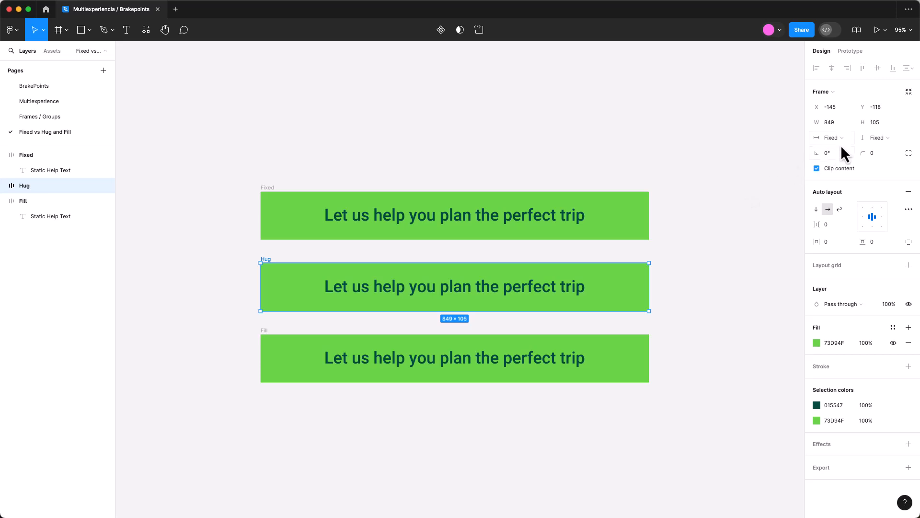
click(841, 140)
click(841, 149)
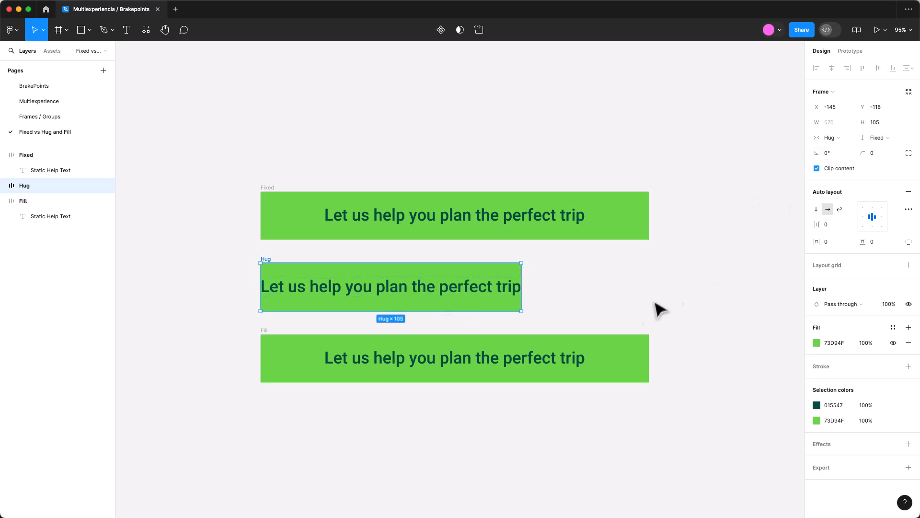
Set the horizontal sizing of the text inside the Fill frame to Fill container and select the frame.
click(559, 362)
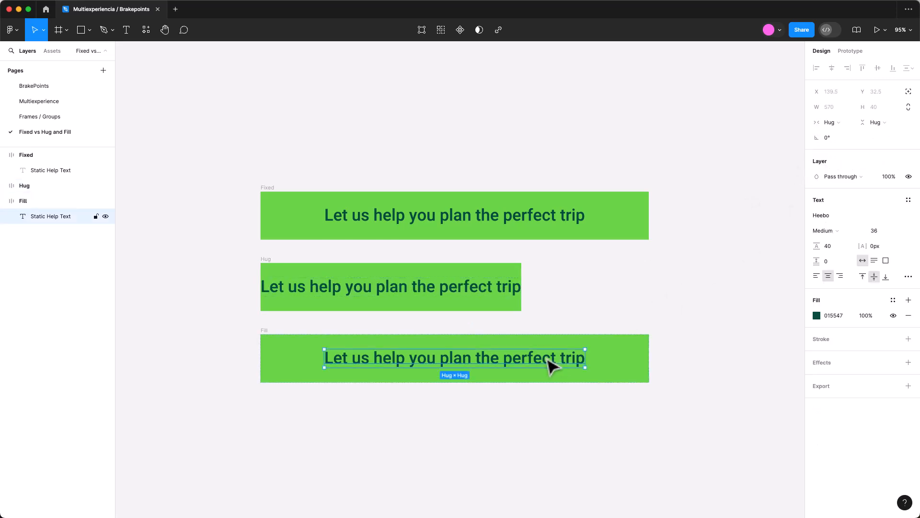
click(841, 122)
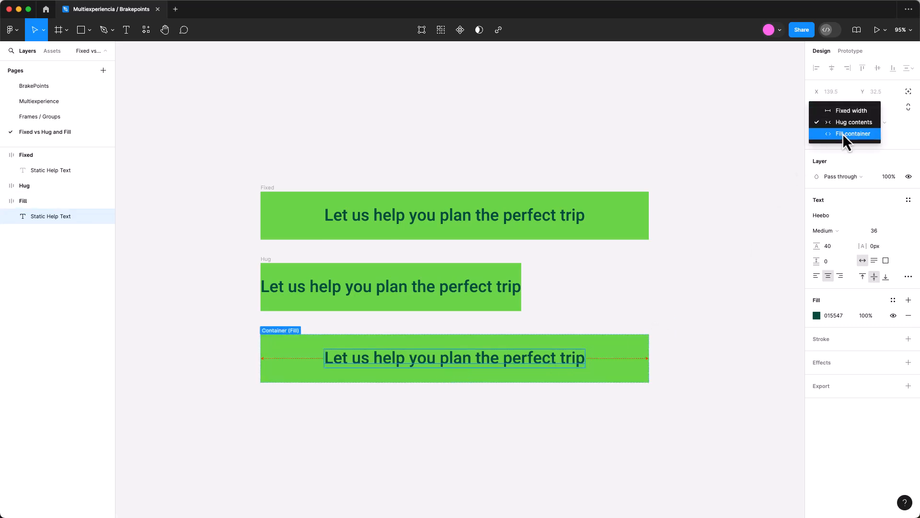
click(843, 134)
click(622, 365)
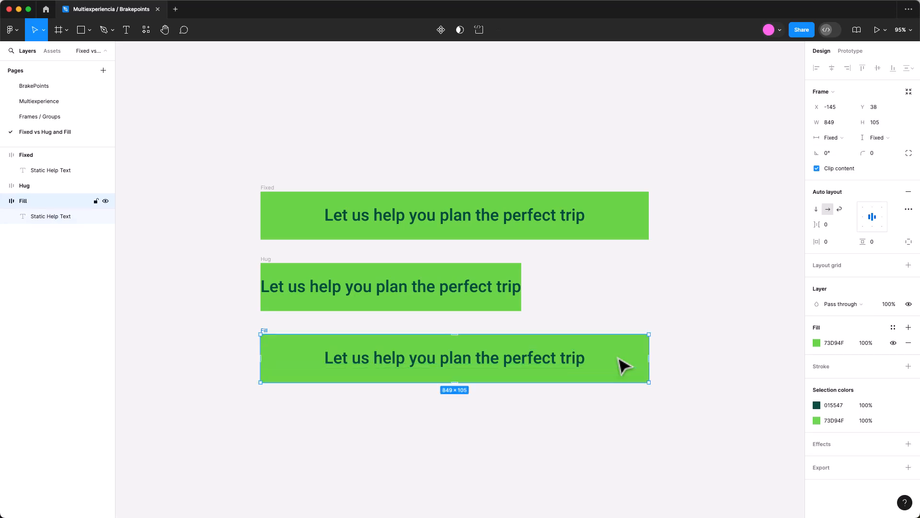
Edit the text in the Fill frame and delete the trailing characters at its end.
double_click(569, 360)
click(587, 359)
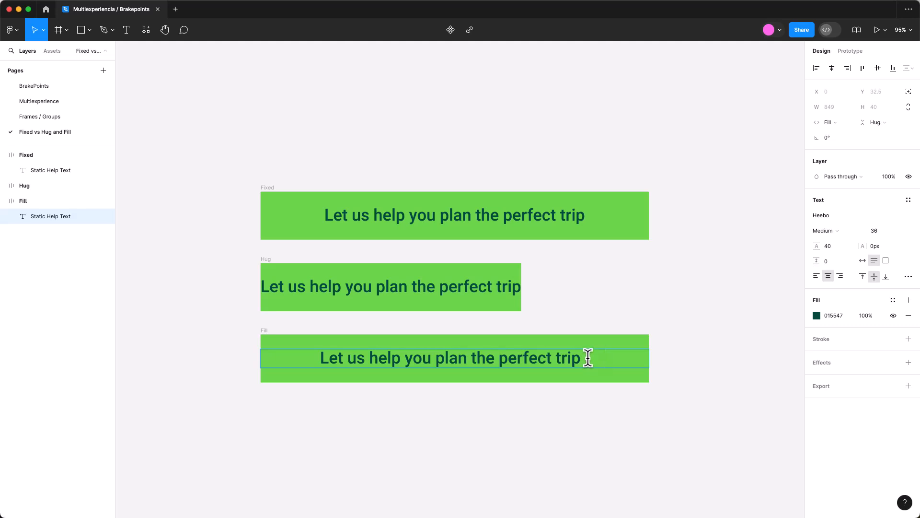
key(BackSpace)
key(BackSpace)
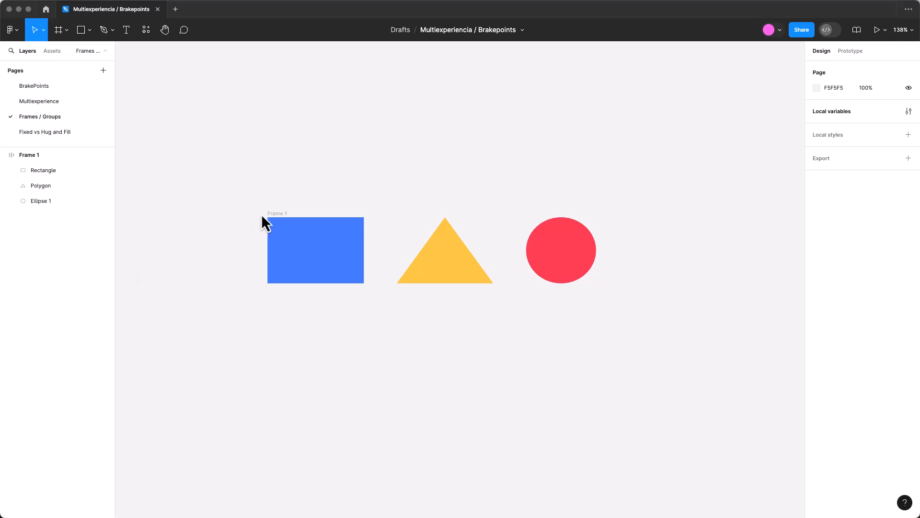
Set the rectangle, triangle and circle in the horizontal auto layout frame to Fill container width and stretch the frame wider.
click(274, 218)
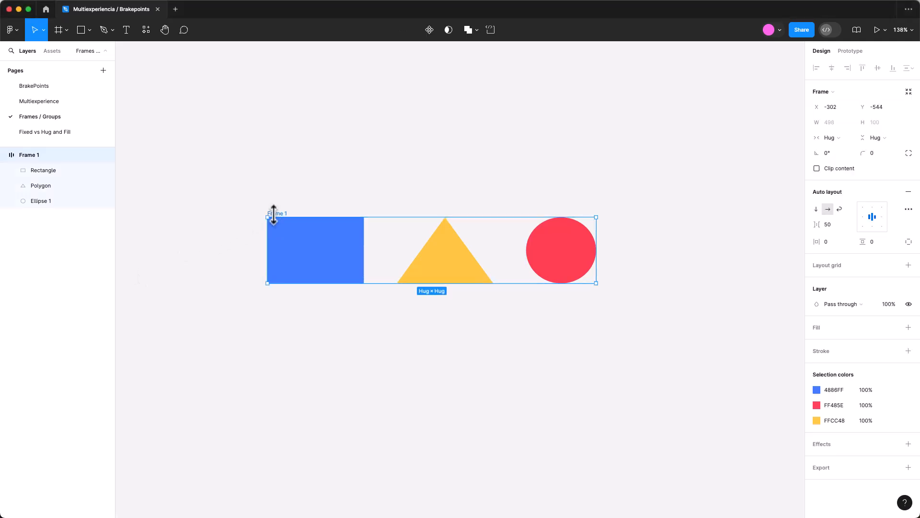
click(307, 253)
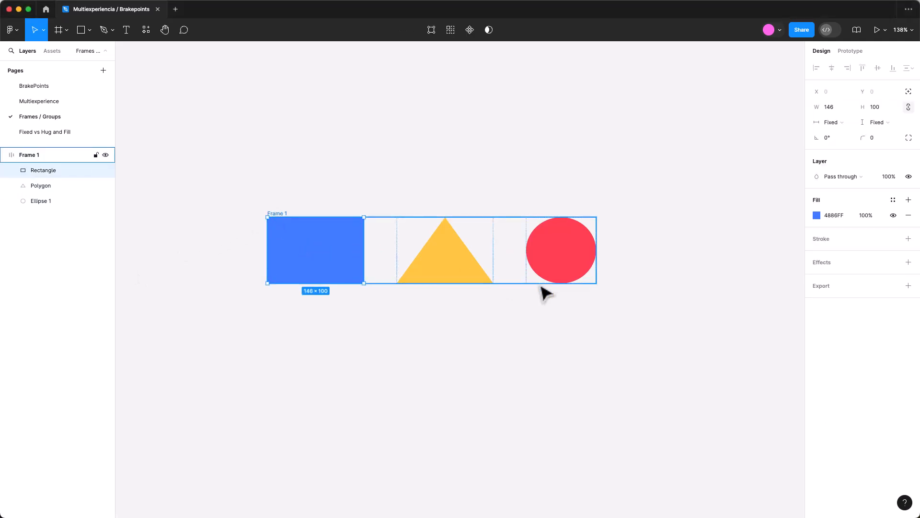
shift+click(467, 264)
shift+click(532, 269)
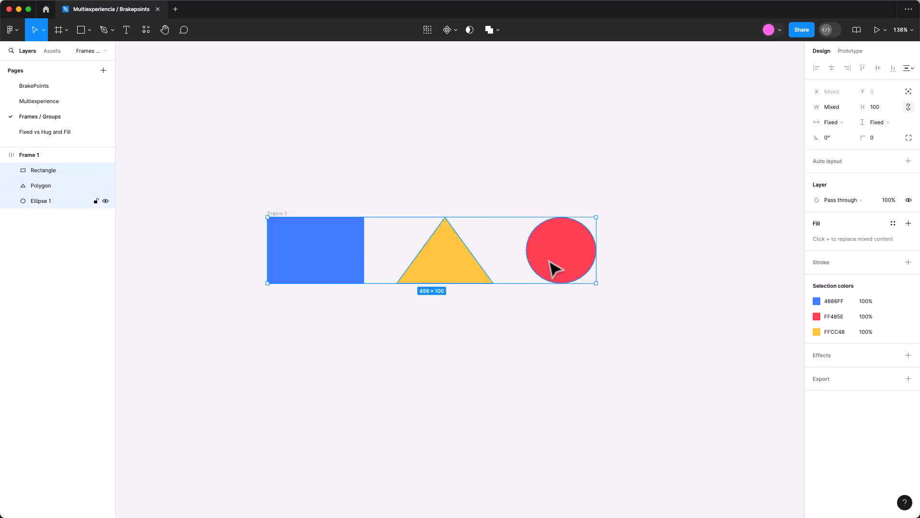
click(845, 124)
click(845, 133)
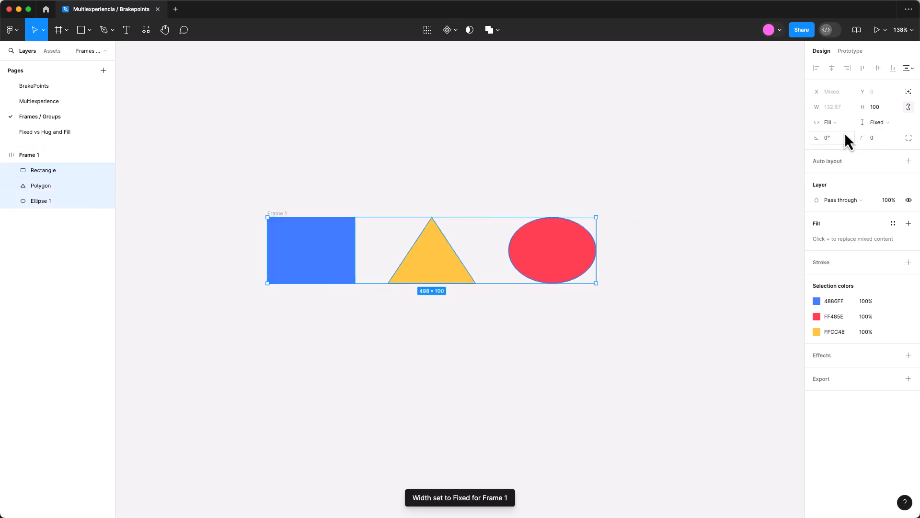
drag(598, 253, 741, 259)
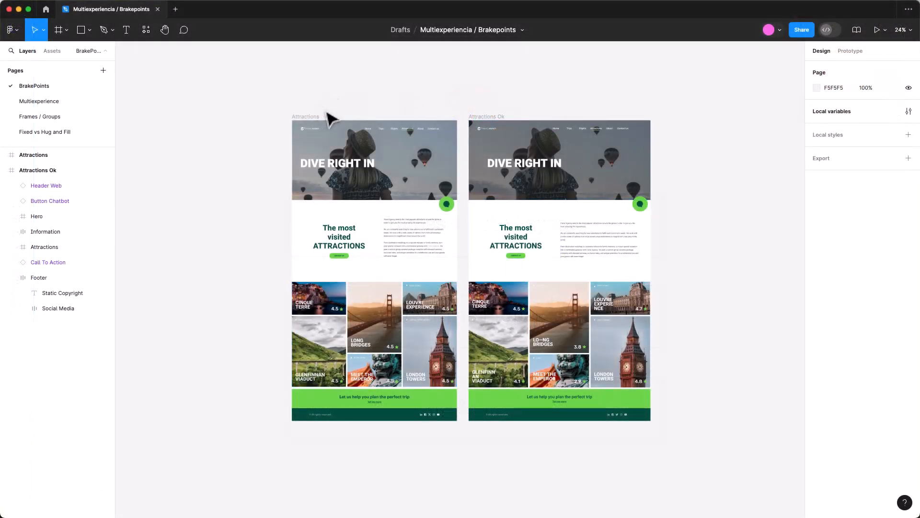
Try widening the Attractions Ok frame to test its responsive layout and undo the resize.
click(489, 118)
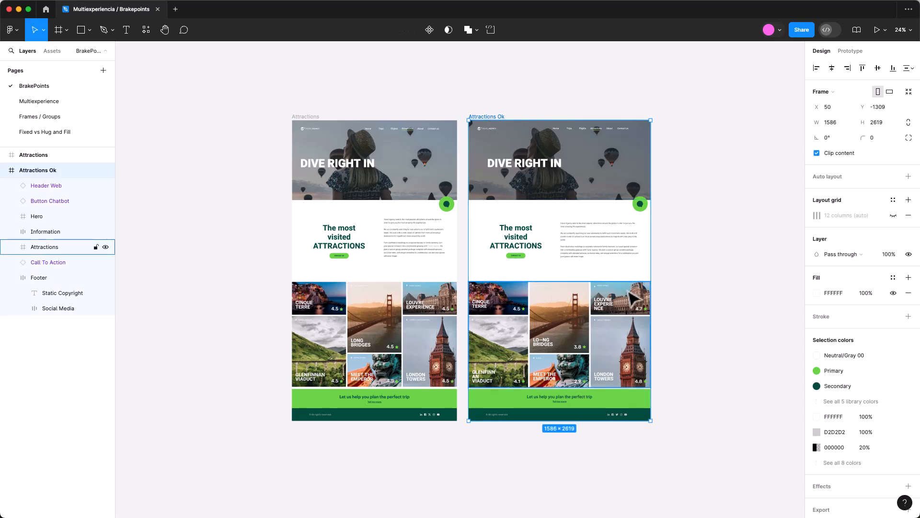
drag(650, 273, 711, 270)
key(super+z)
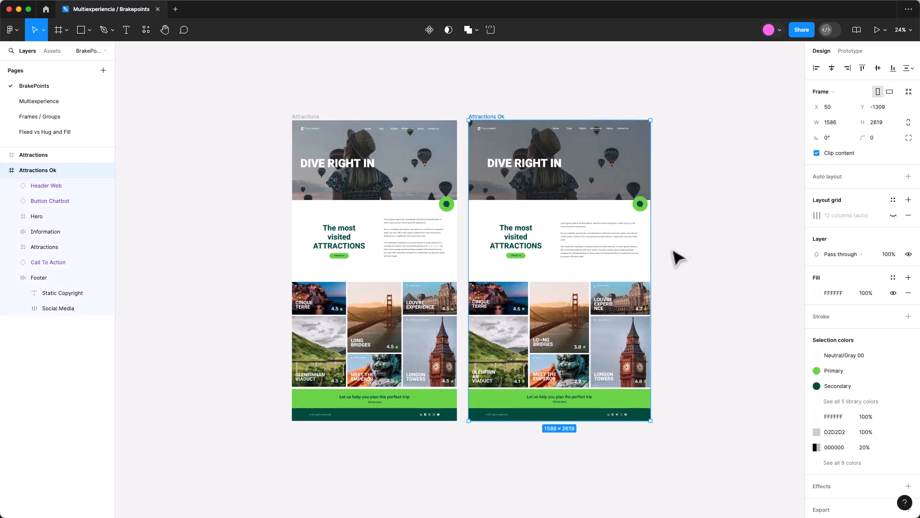
Try stretching the Attractions Ok frame to a width of about 2139 to check its footer, and undo the resize.
scroll(632, 292, right, 2)
scroll(607, 317, right, 5)
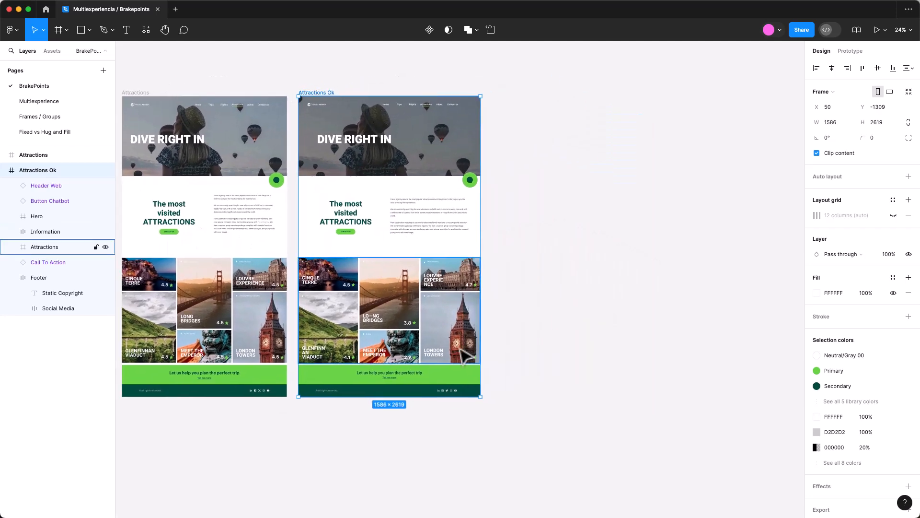
scroll(465, 355, up, 5)
drag(509, 335, 653, 354)
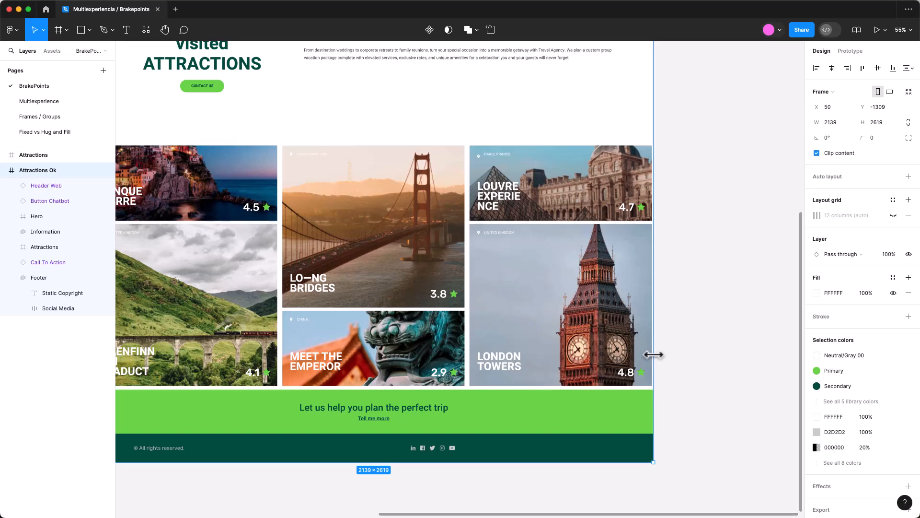
key(super+z)
click(656, 357)
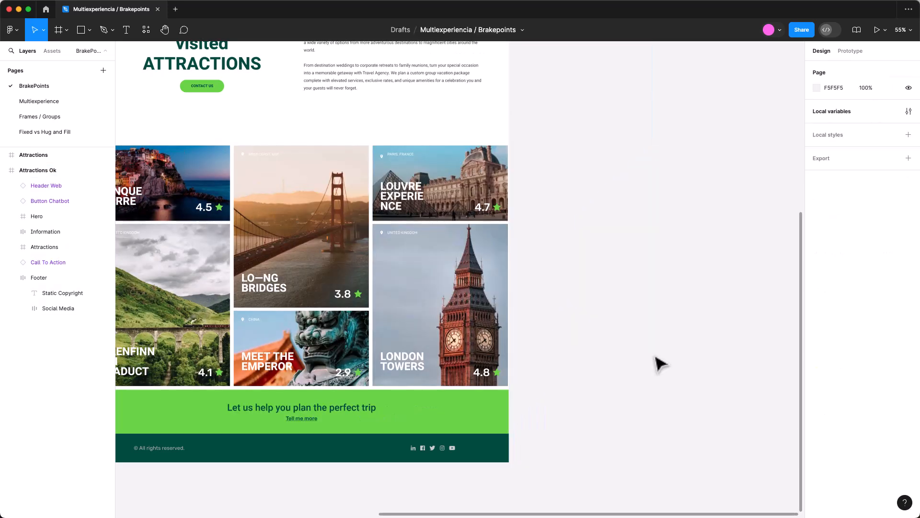
Set the footer's Social Media frame to Fill container width and align its icons to the right, vertically centred.
scroll(661, 364, left, 5)
scroll(661, 364, down, 1)
click(603, 428)
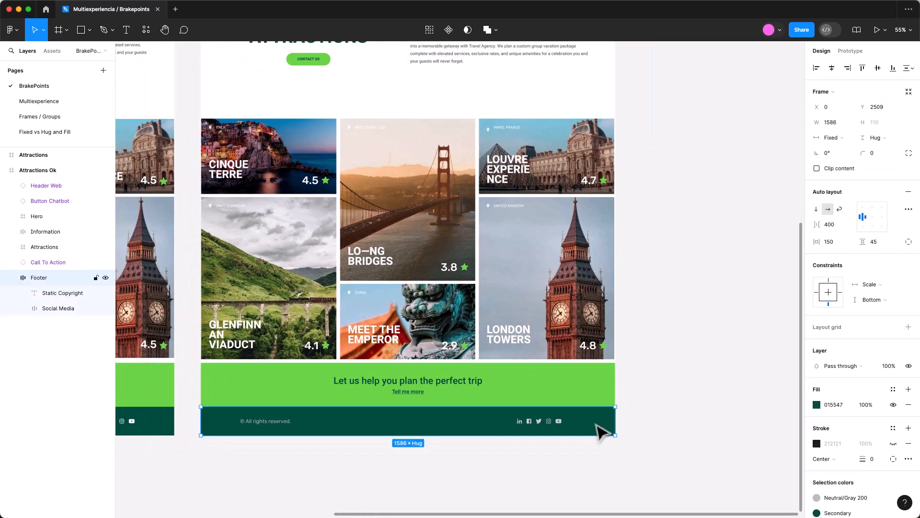
click(559, 426)
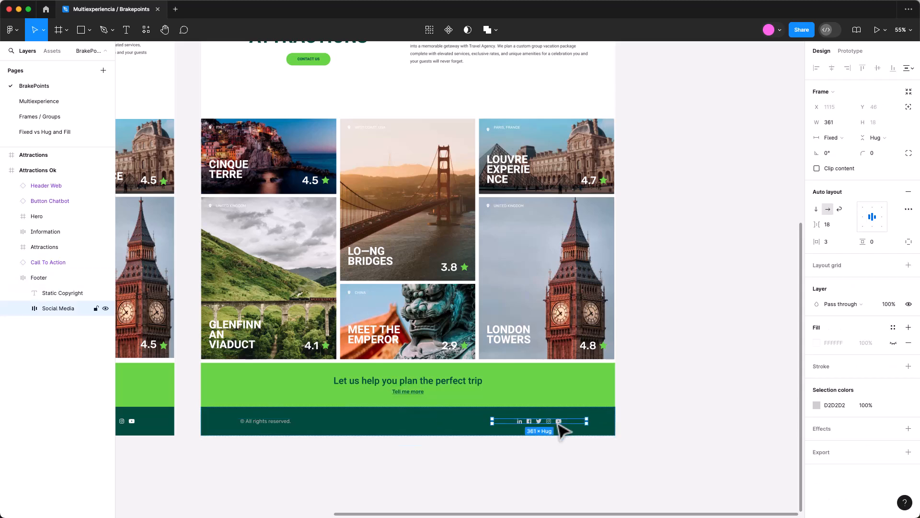
click(842, 137)
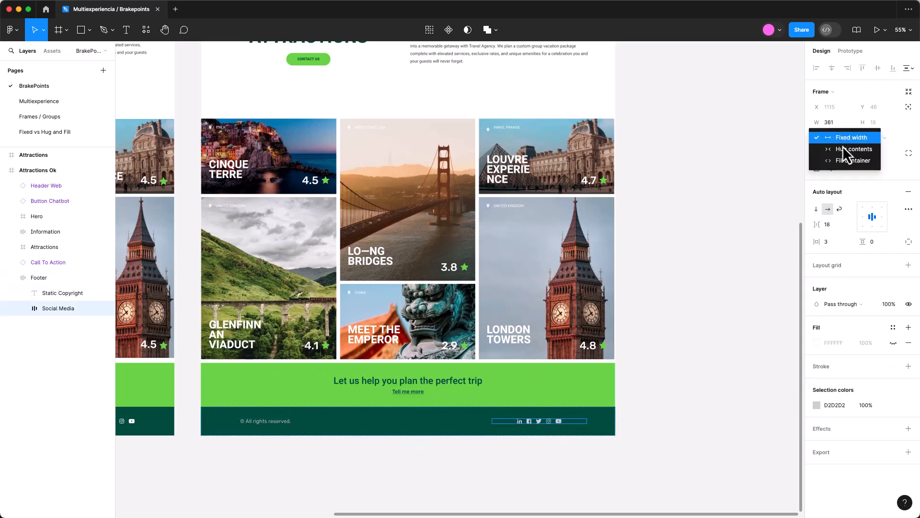
click(845, 160)
click(884, 220)
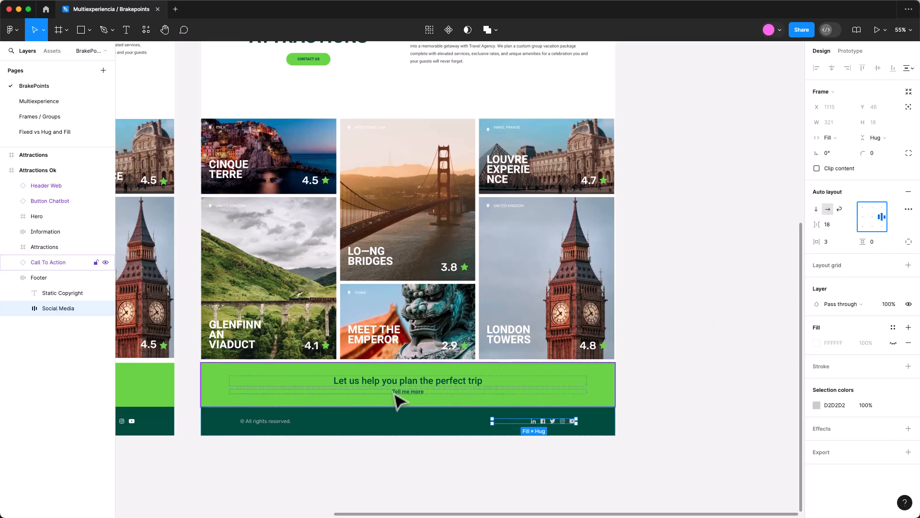
click(364, 426)
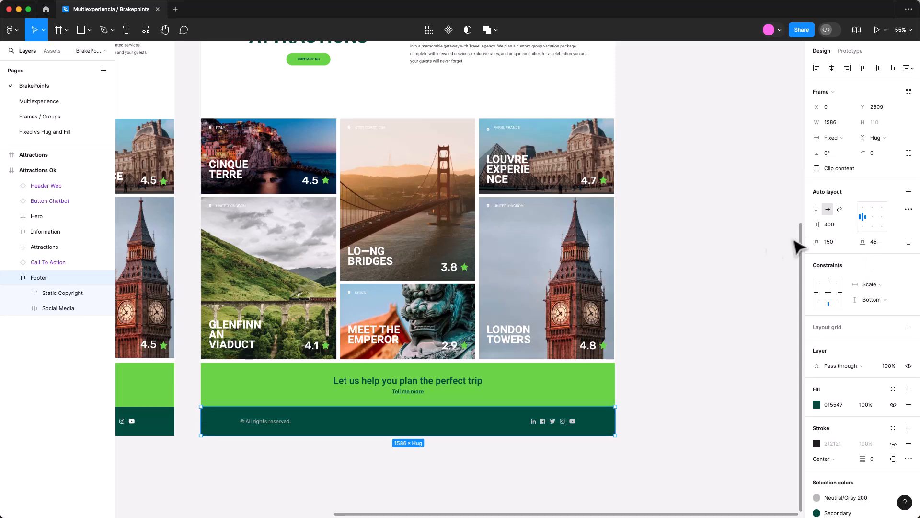
Try widening the Attractions Ok frame again to test how the footer's social icons respond.
scroll(718, 274, down, 3)
scroll(718, 275, down, 2)
scroll(717, 276, up, 2)
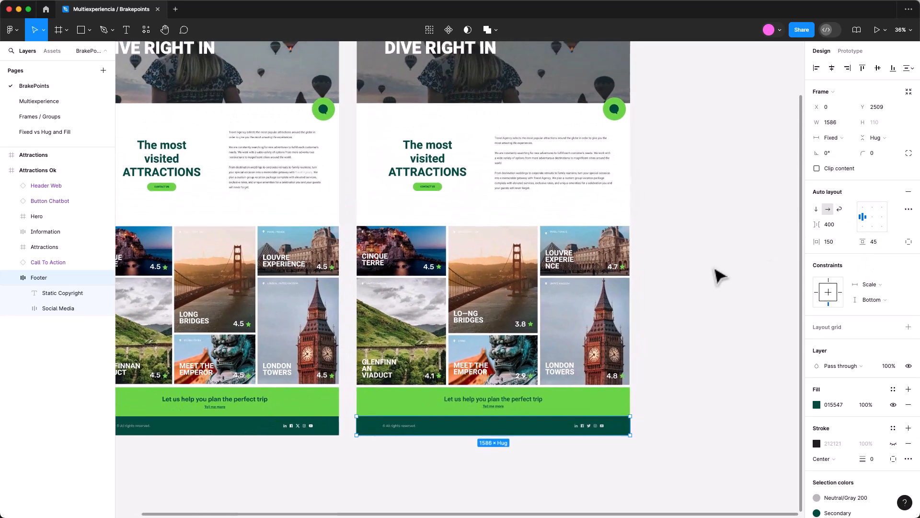
scroll(714, 276, down, 3)
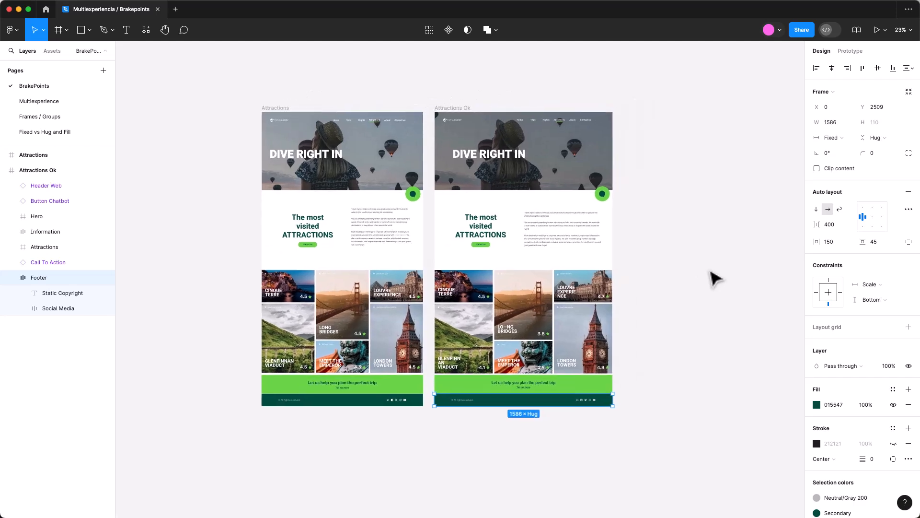
click(466, 110)
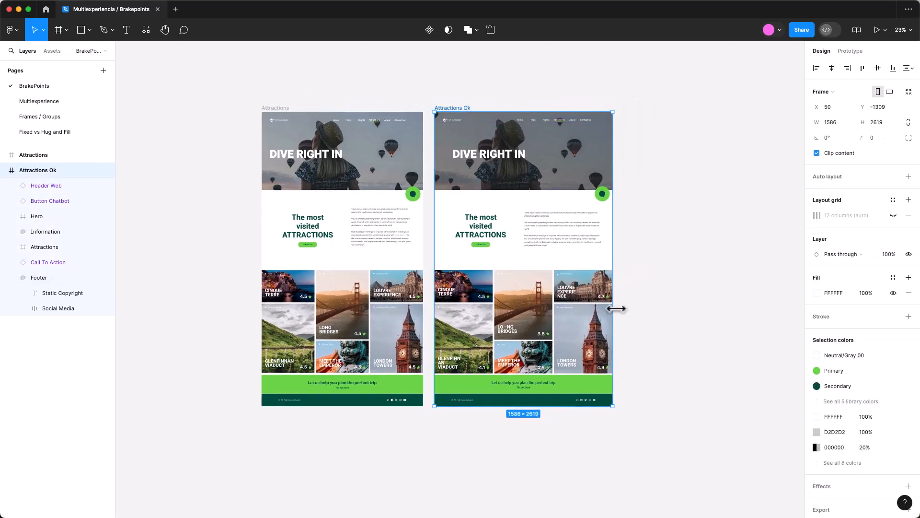
drag(613, 308, 666, 308)
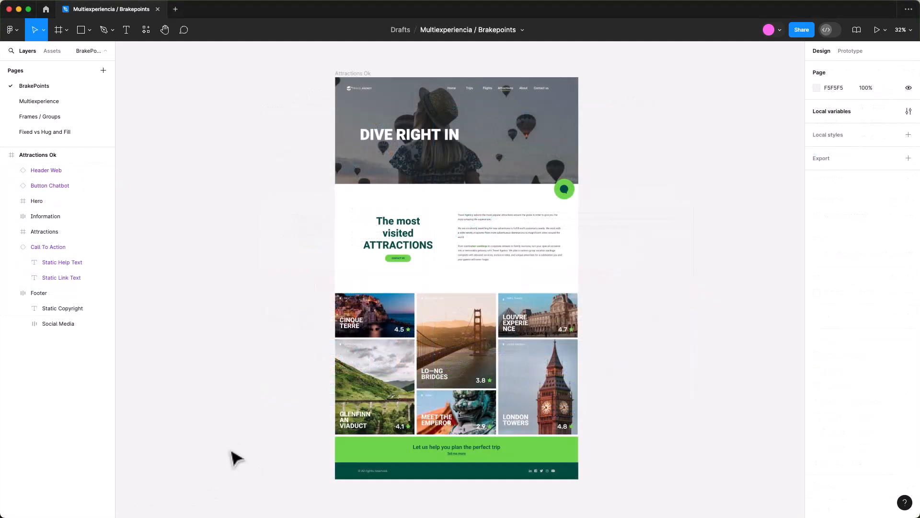
Inspect the Call To Action section and measure the spacing between its help text and link text.
click(342, 74)
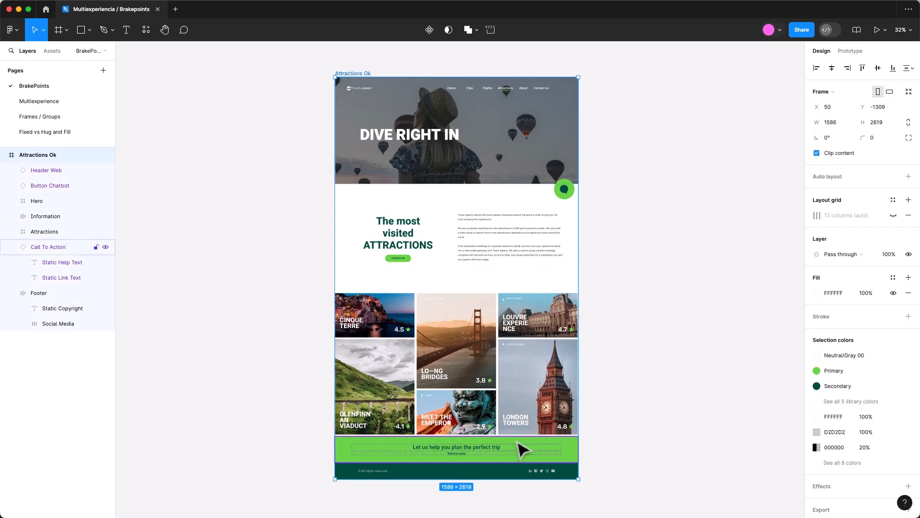
click(503, 454)
scroll(503, 455, up, 5)
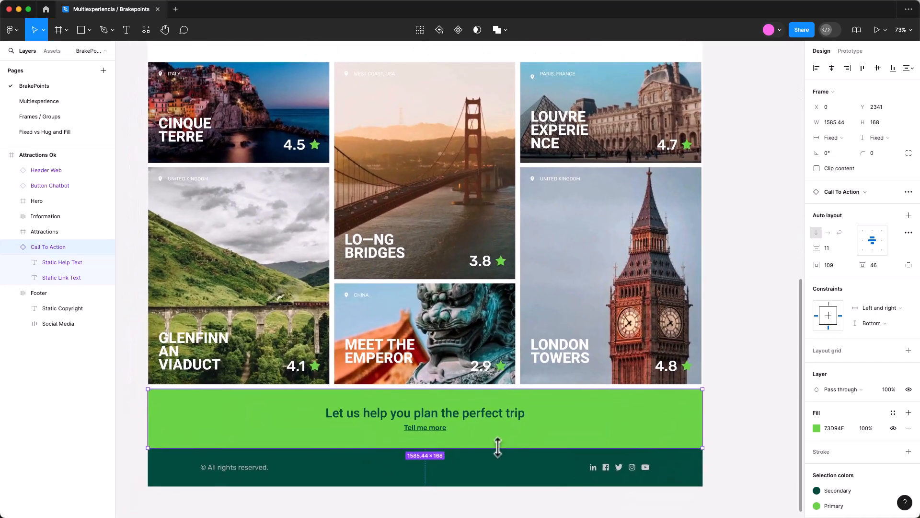
click(515, 423)
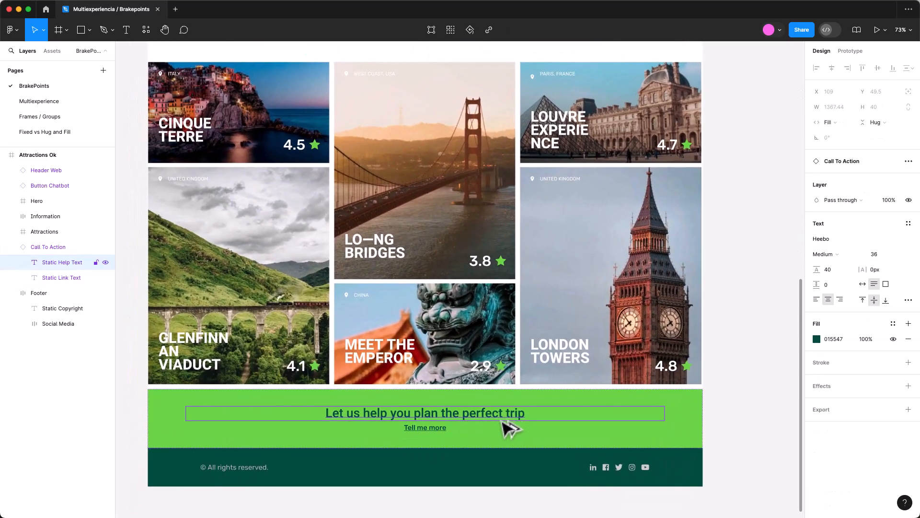
key(alt)
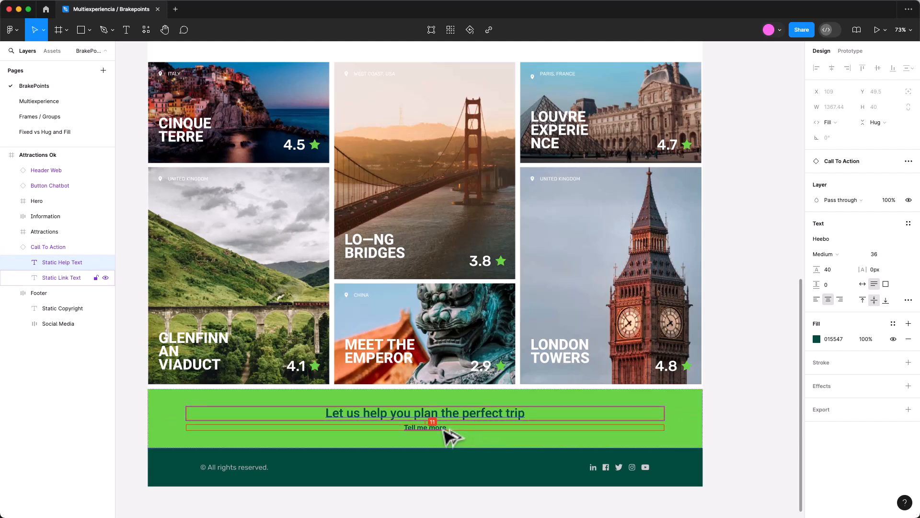